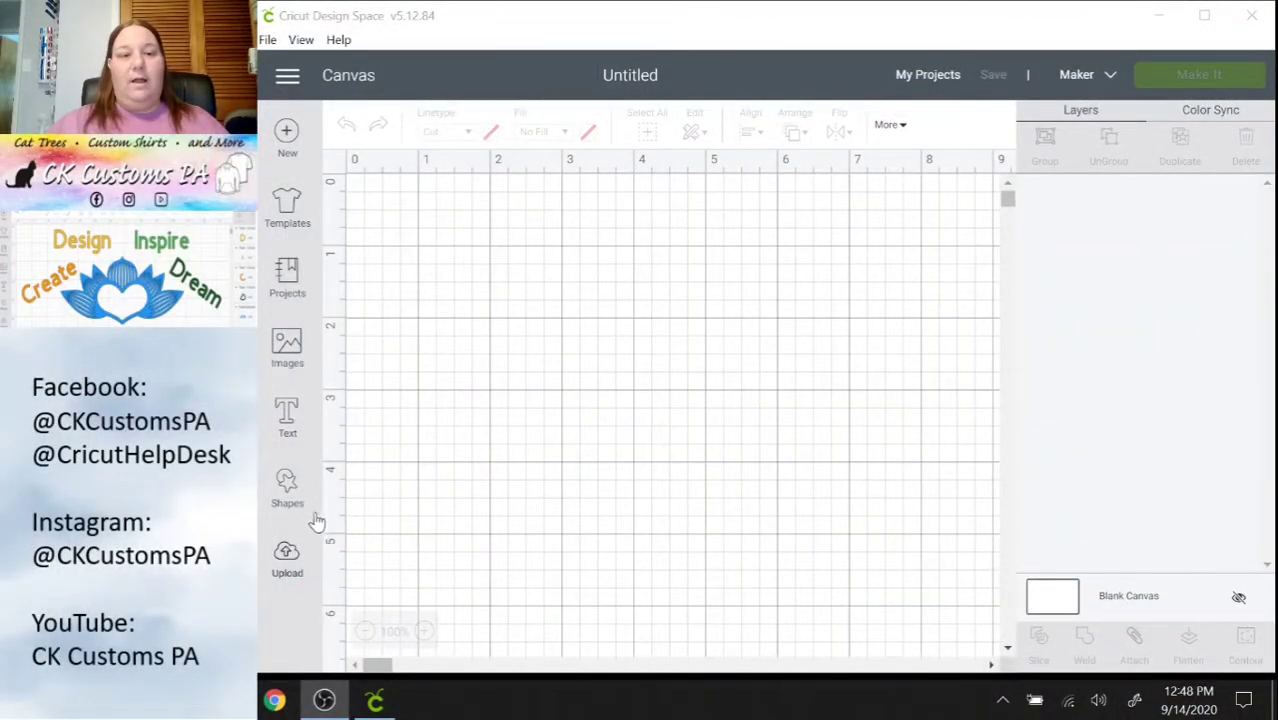
Add a square, reshape it into a 4.806" × 0.042" line, and move it near the canvas top.
left_click(287, 490)
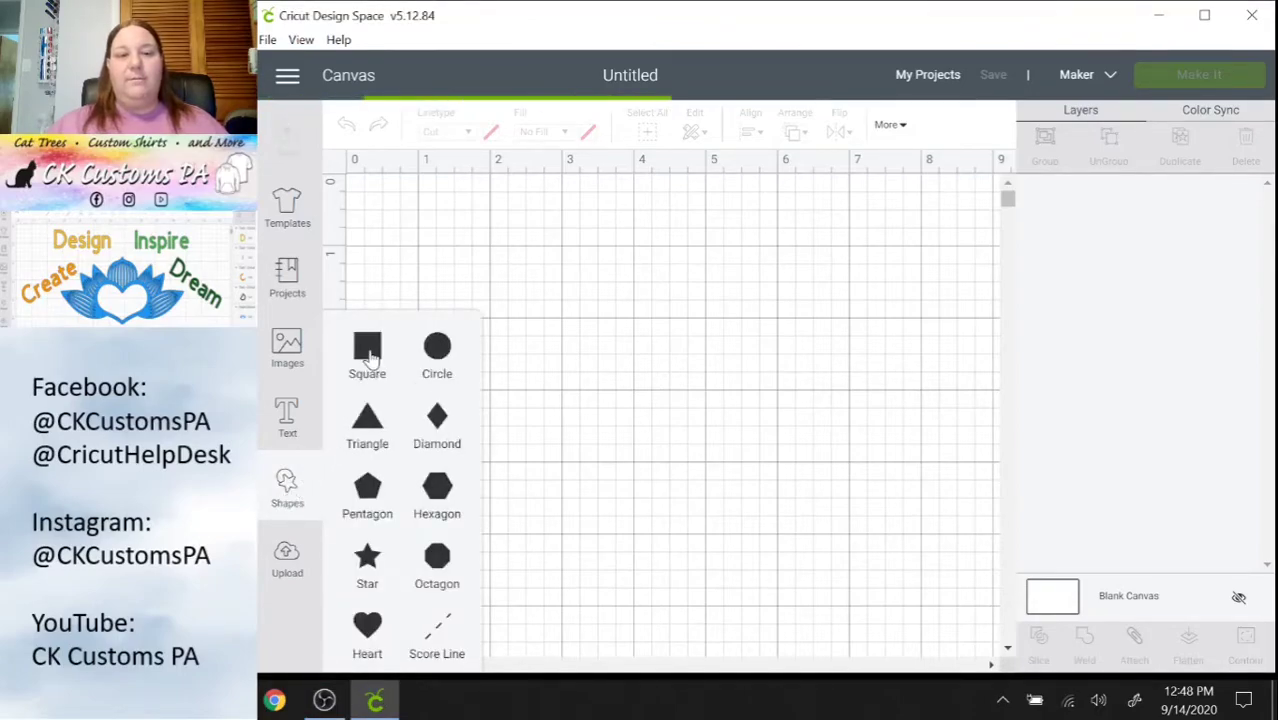
left_click(368, 352)
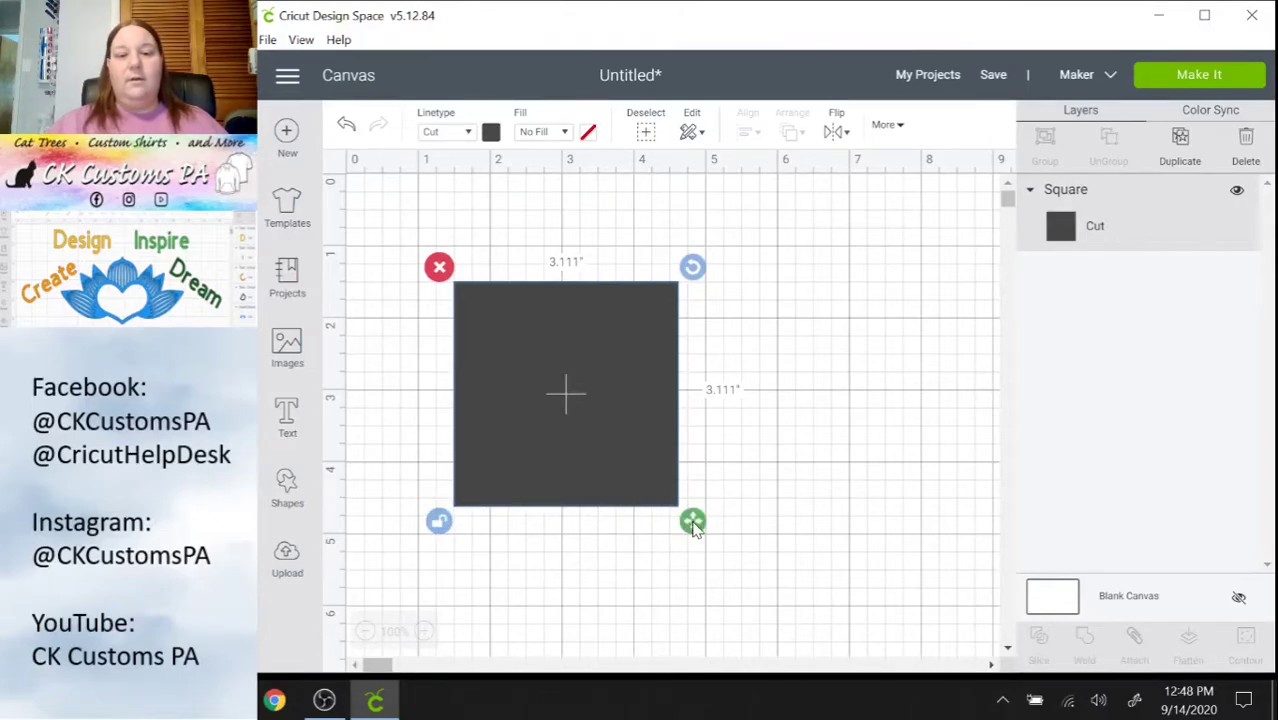
left_click_drag(695, 528, 815, 305)
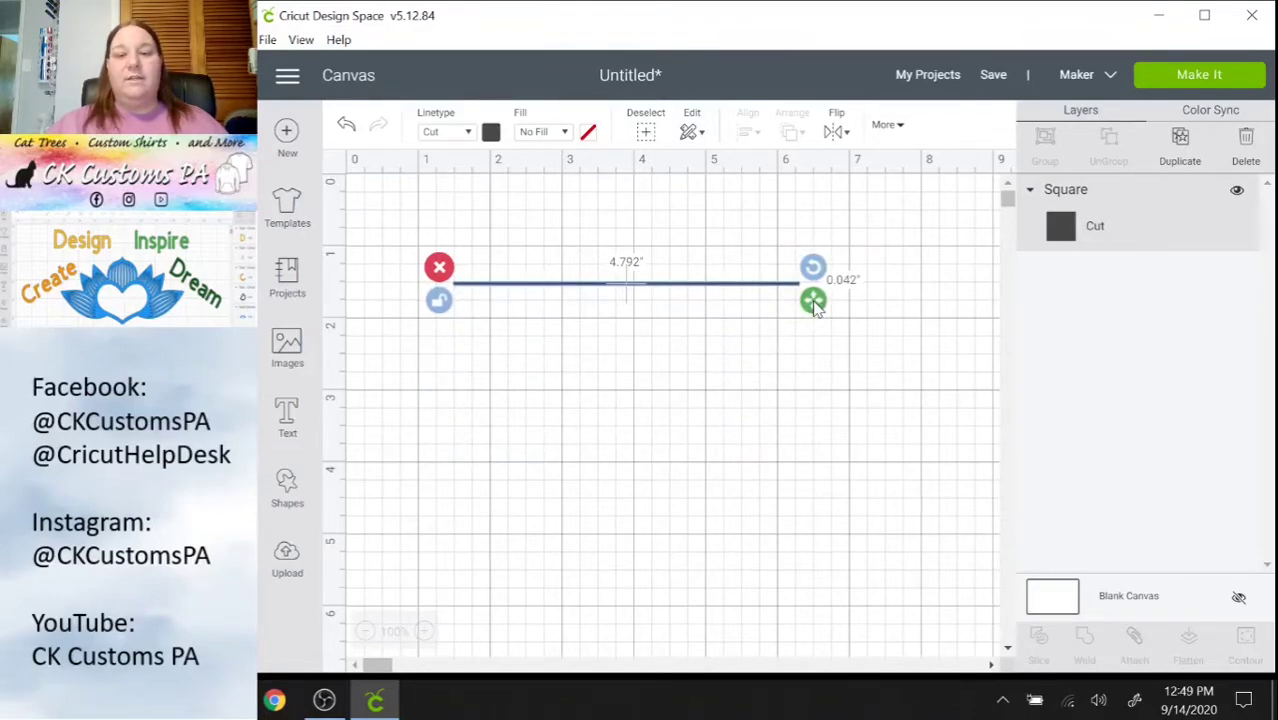
left_click_drag(815, 306, 815, 308)
left_click(602, 317)
left_click(600, 287)
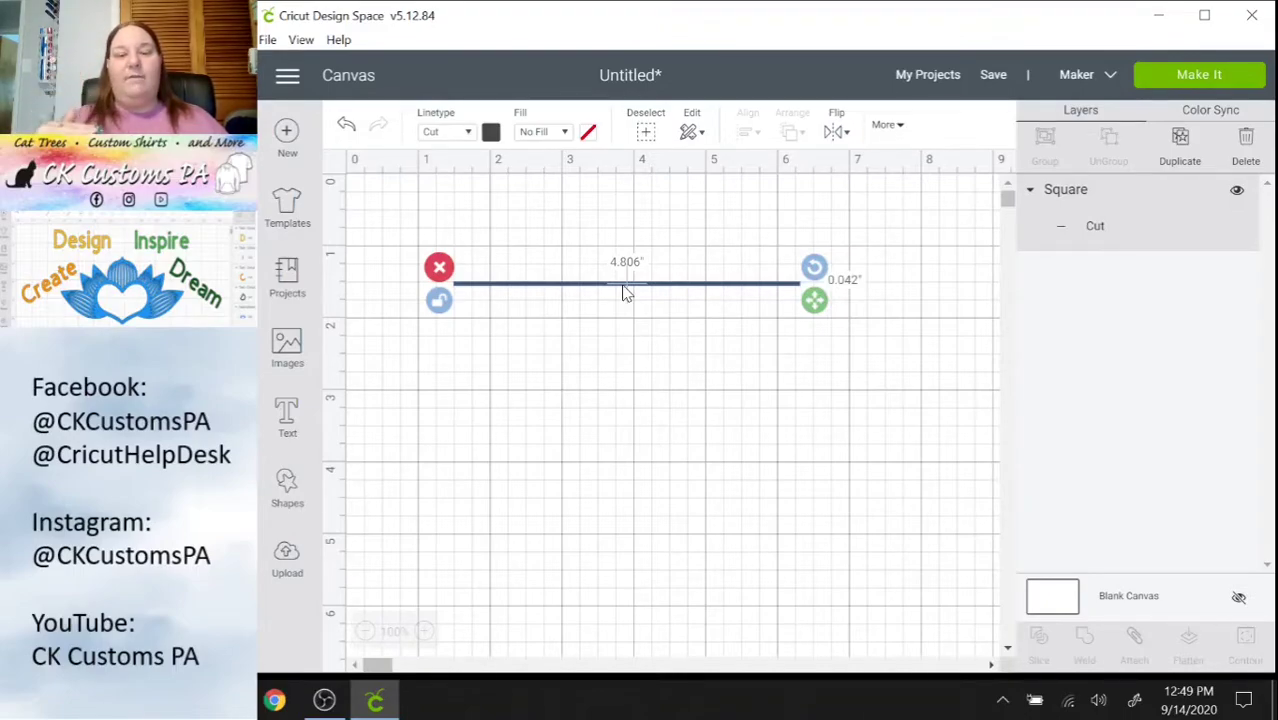
left_click_drag(624, 291, 639, 257)
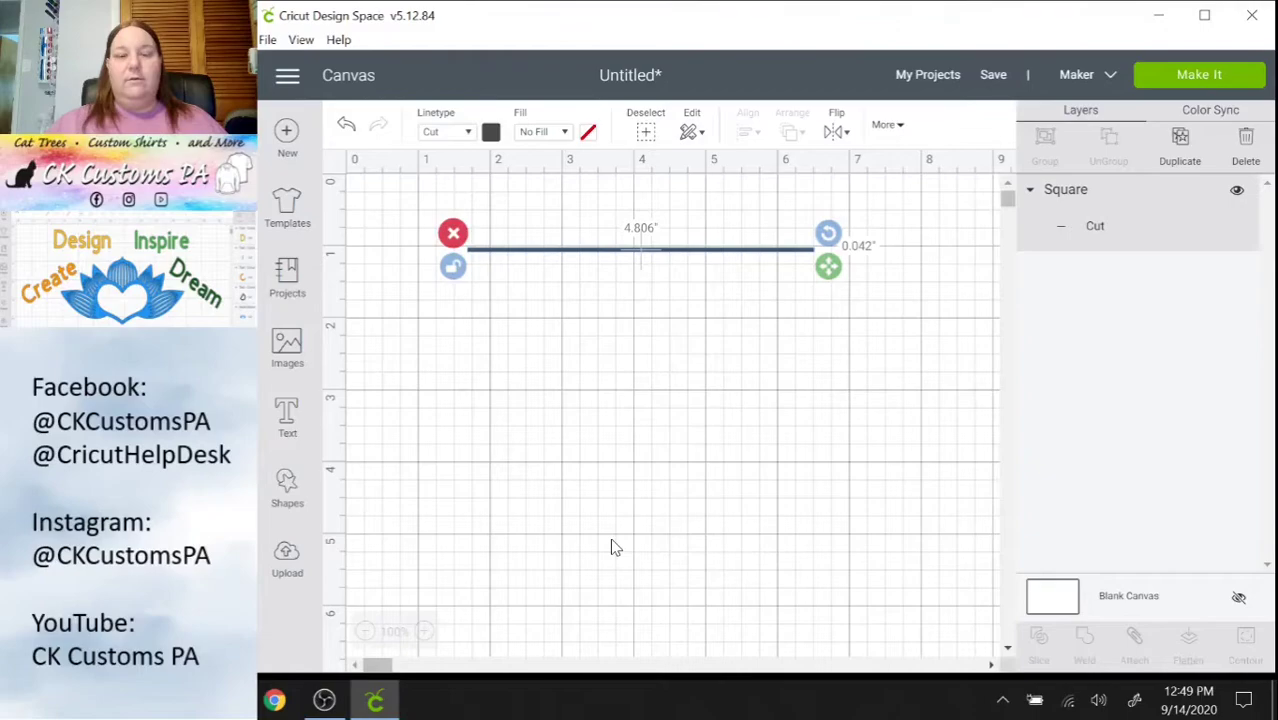
Duplicate the line five times to make six stacked lines.
left_click(1180, 158)
left_click(1180, 158)
left_click(1180, 158)
left_click(1180, 158)
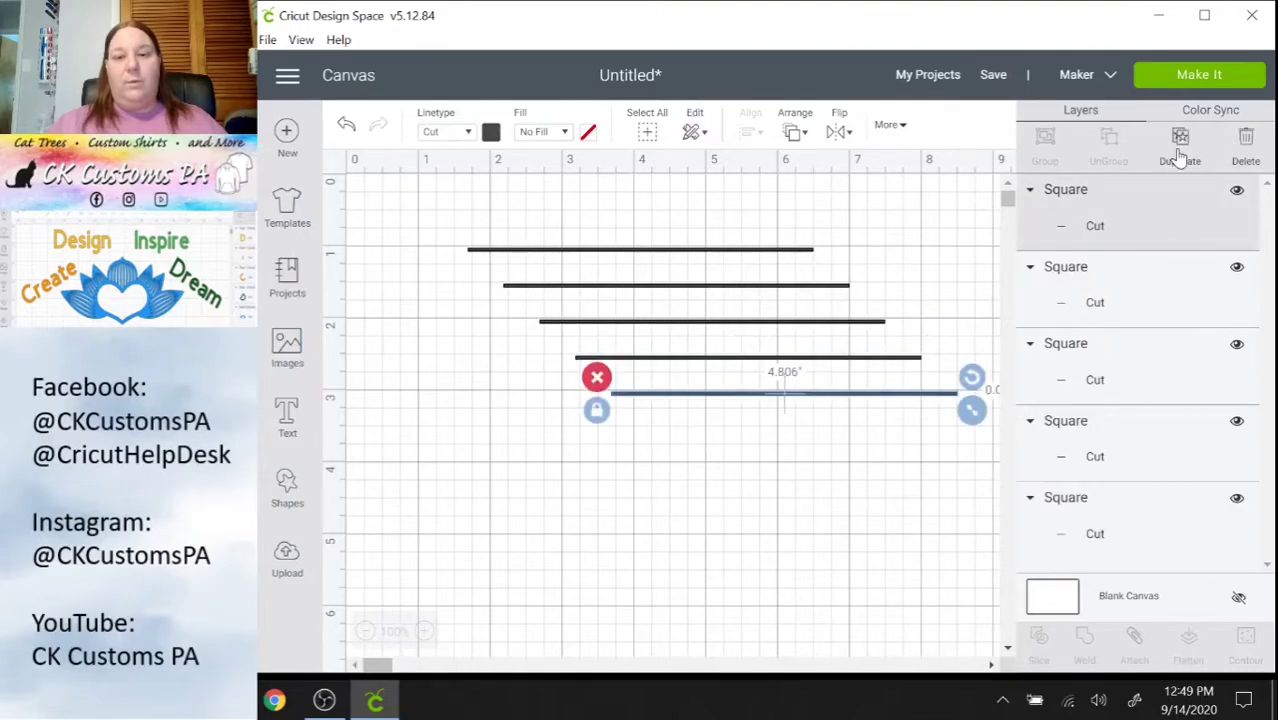
left_click(1180, 158)
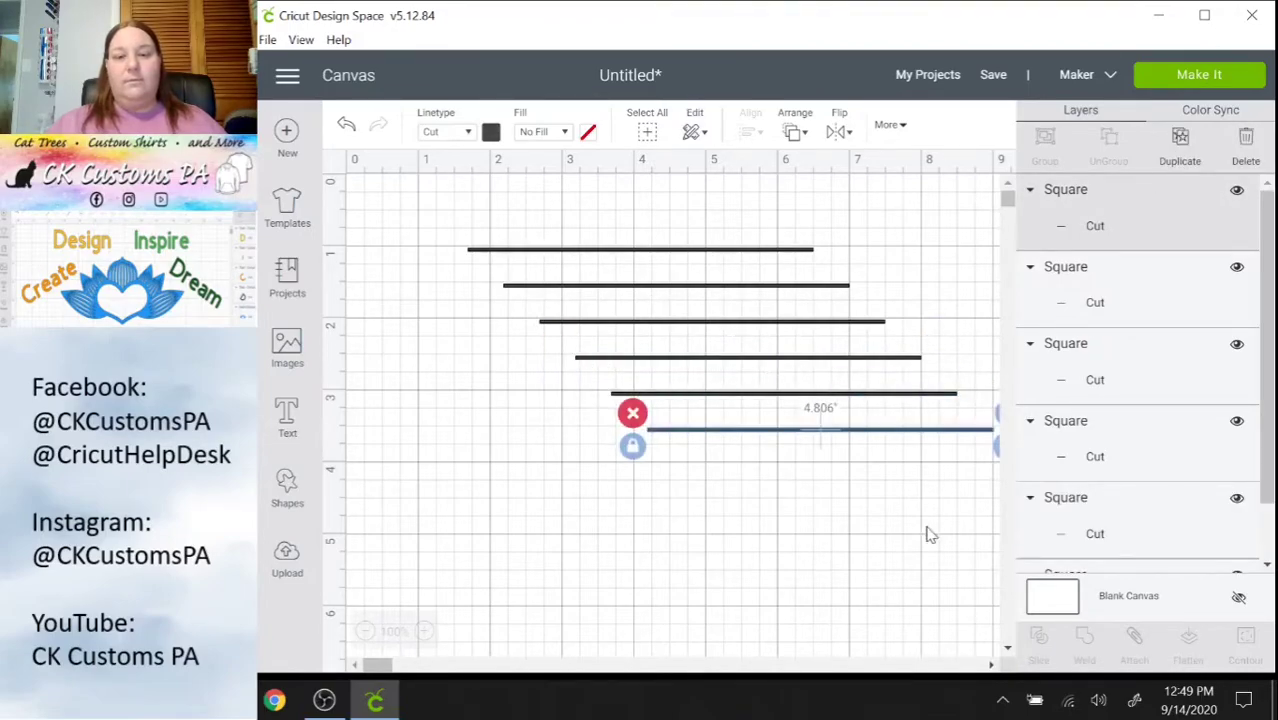
Select all six lines and align them on their left ends.
left_click(800, 525)
left_click_drag(800, 518, 713, 228)
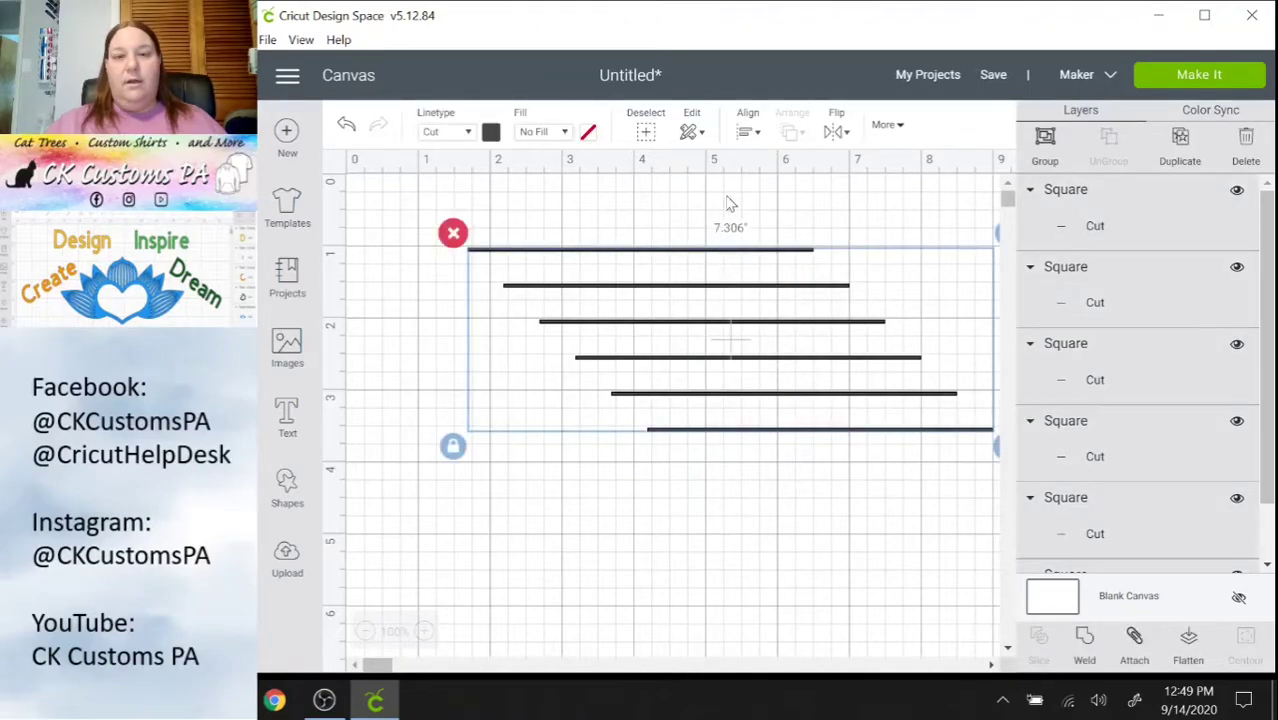
left_click(750, 140)
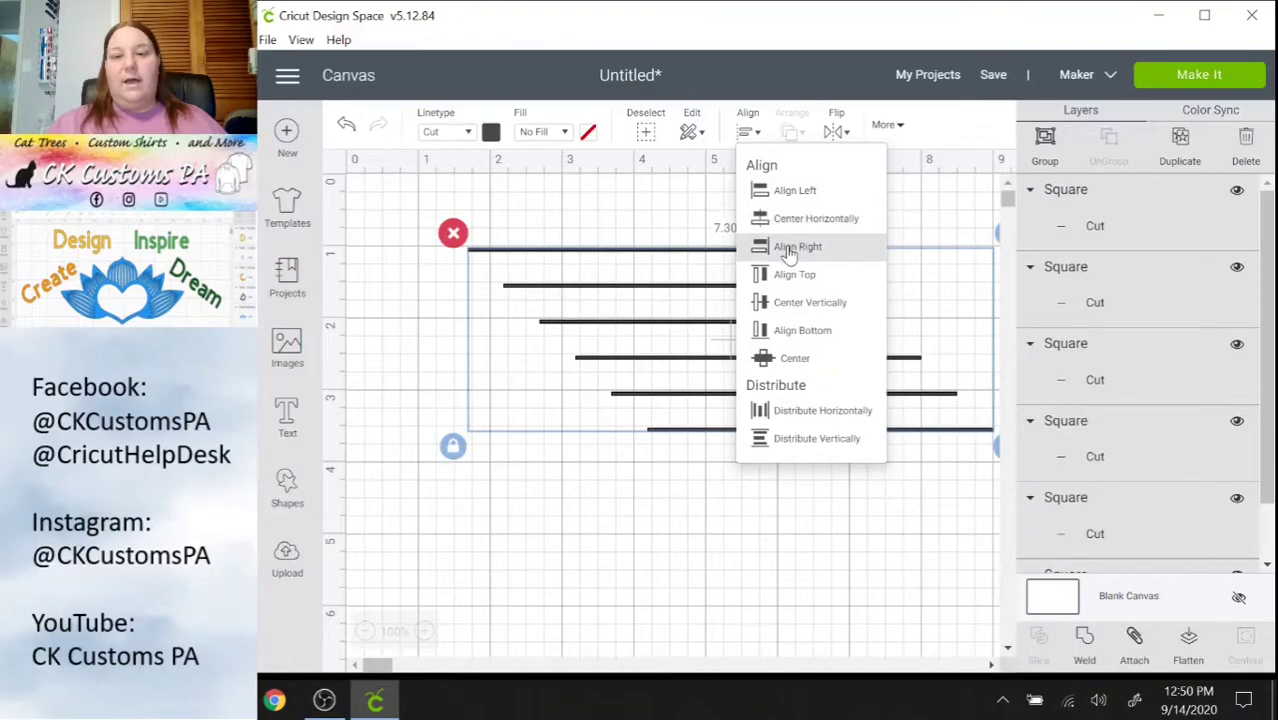
left_click(790, 192)
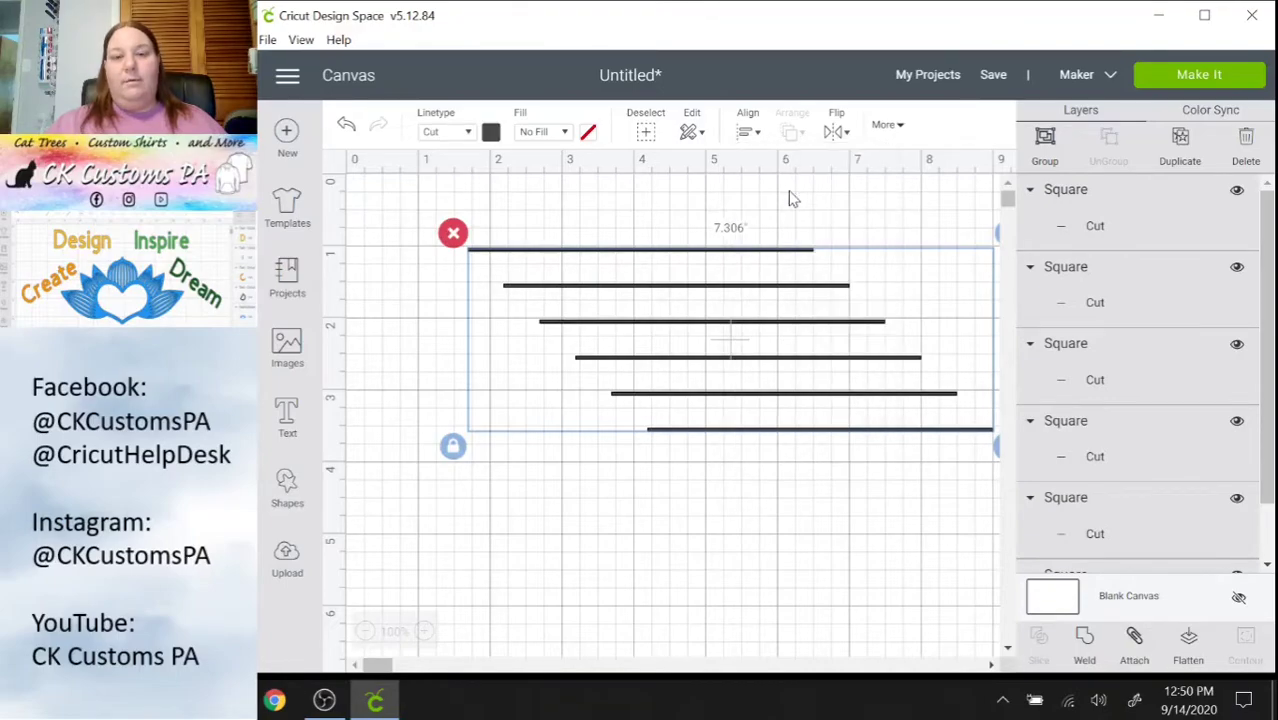
left_click(609, 510)
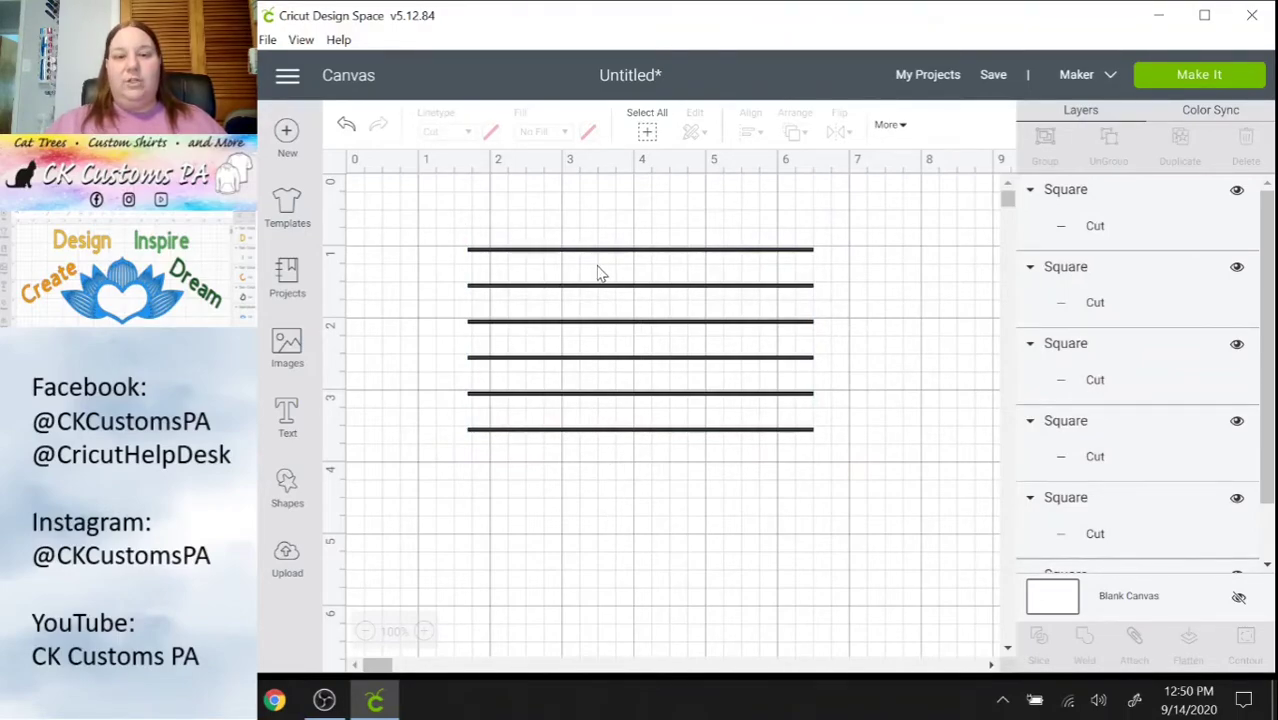
Drag the bottom line down to about the 5.7" mark, then select all lines.
left_click(600, 432)
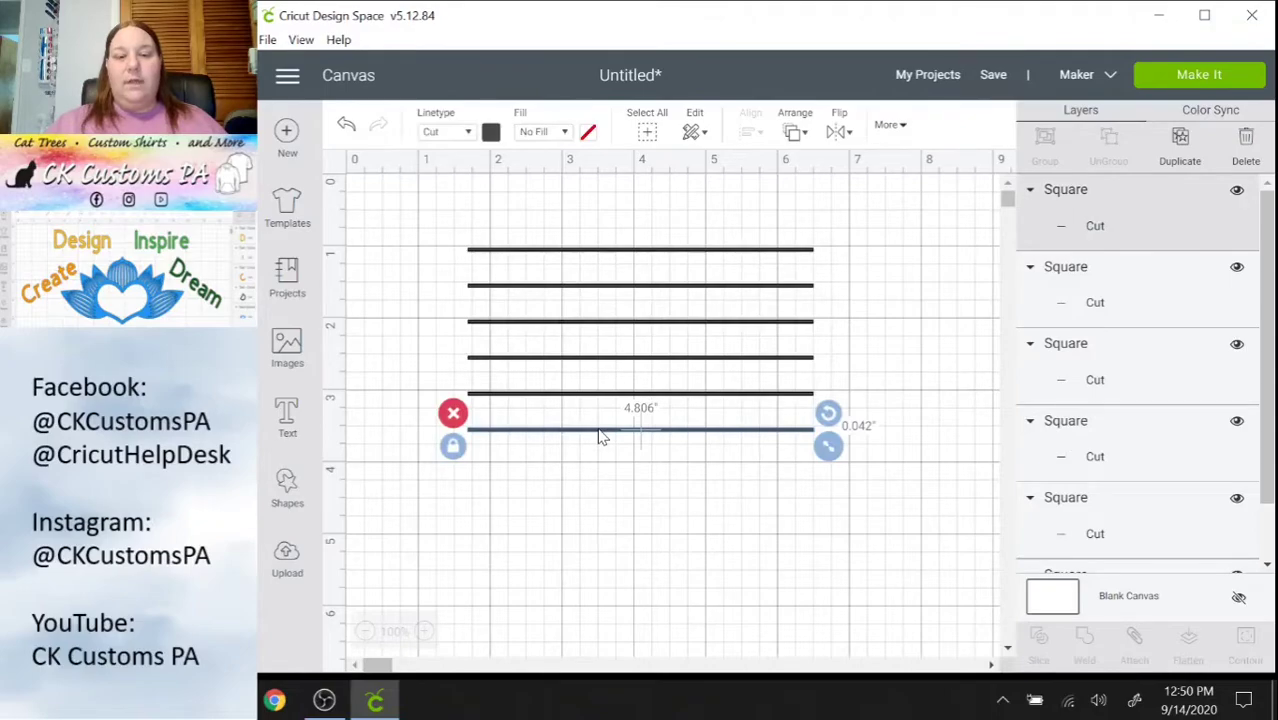
left_click_drag(600, 437, 599, 494)
left_click(605, 537)
left_click_drag(663, 549, 608, 234)
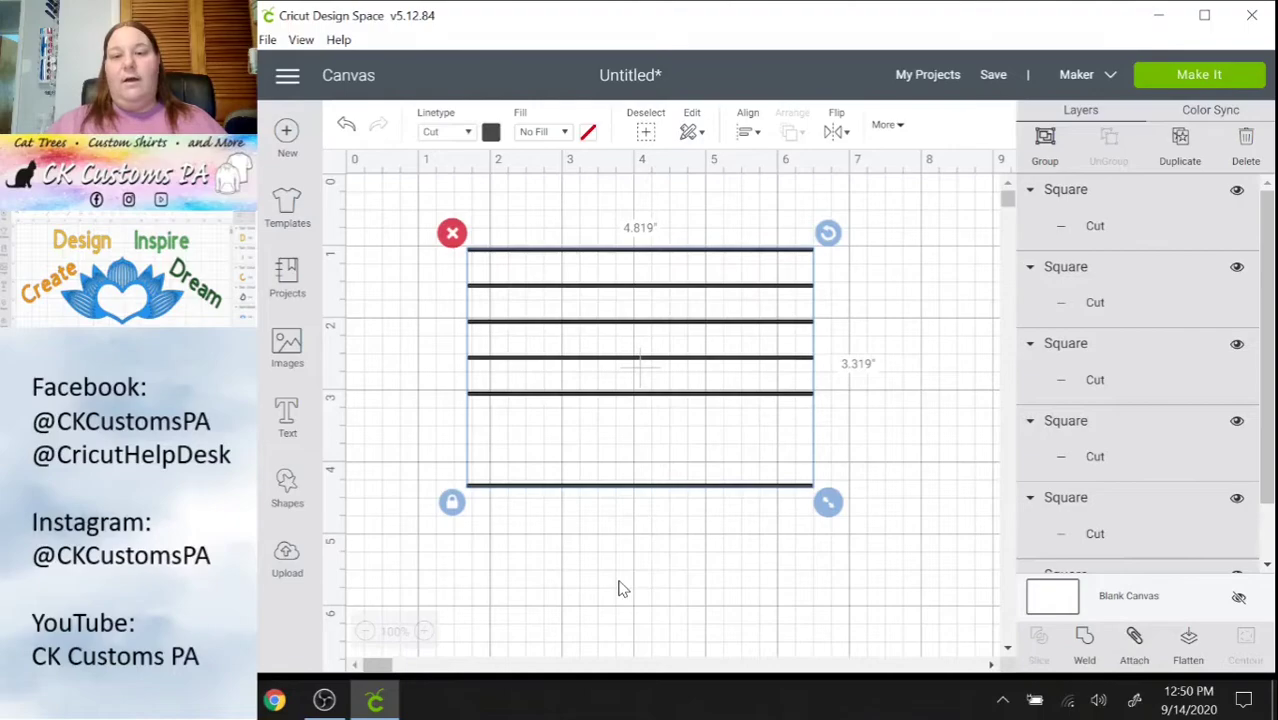
left_click(622, 492)
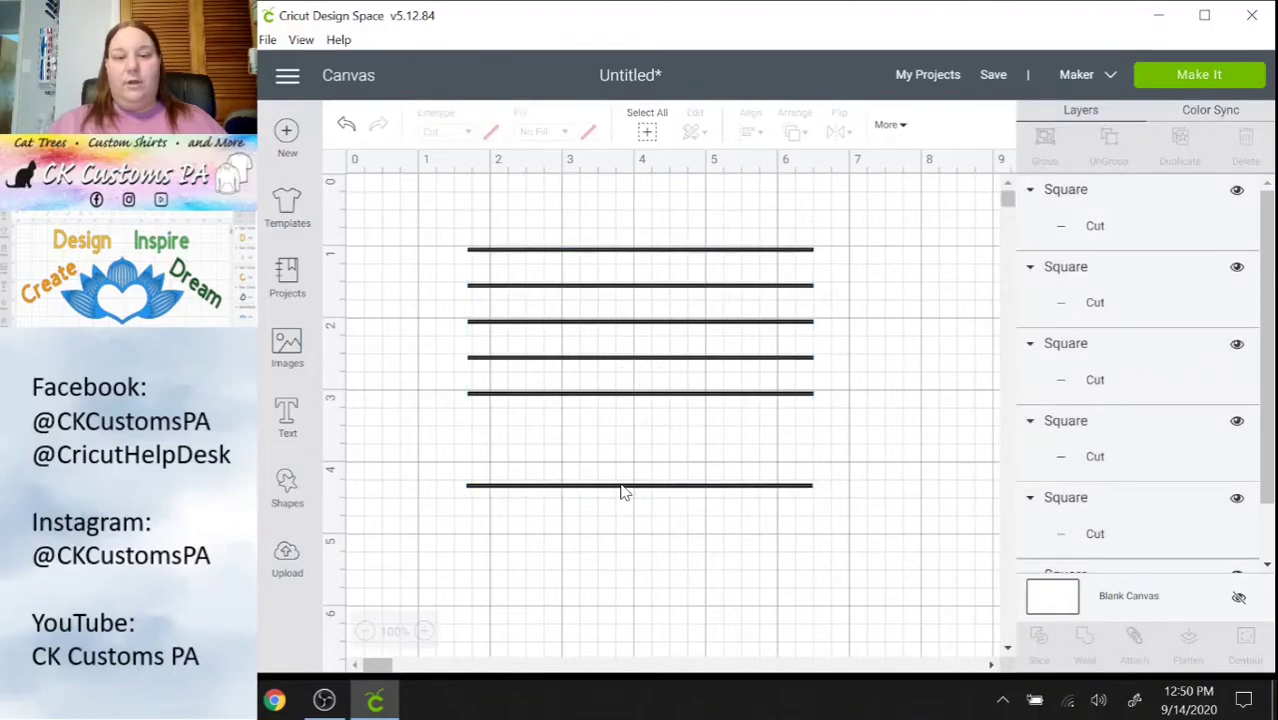
left_click(625, 491)
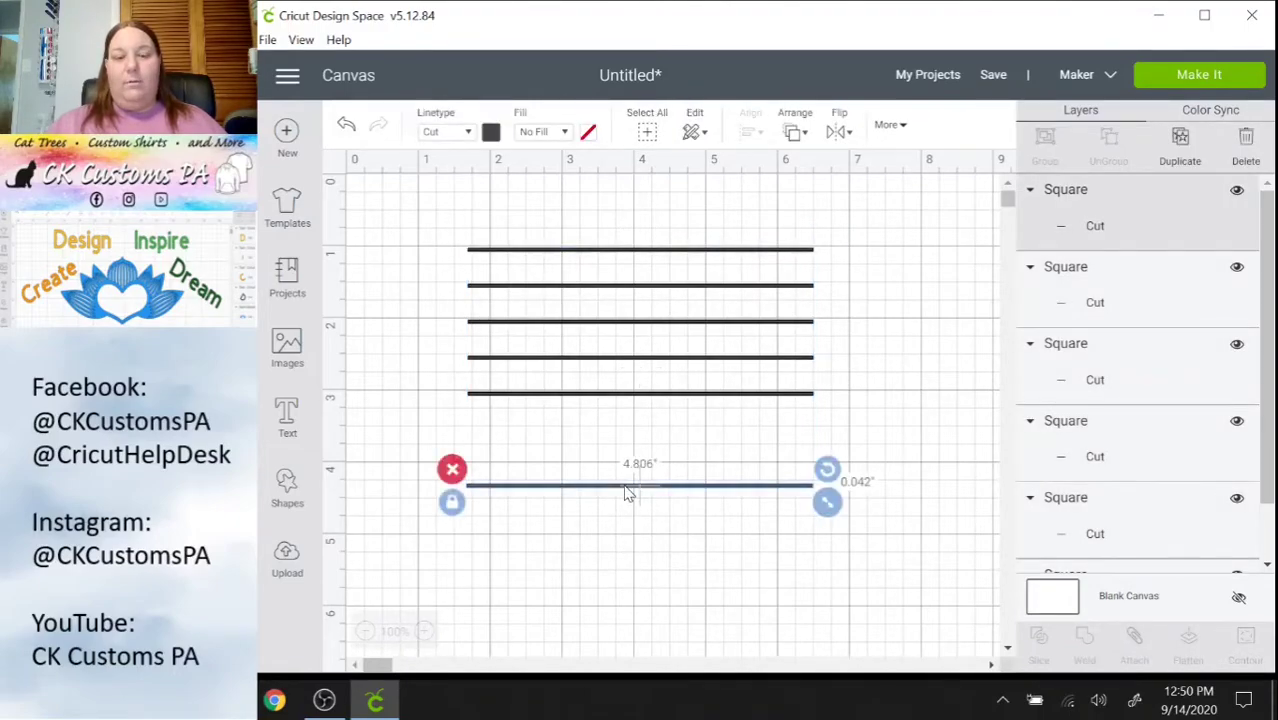
left_click_drag(625, 492, 628, 583)
left_click_drag(441, 214, 597, 595)
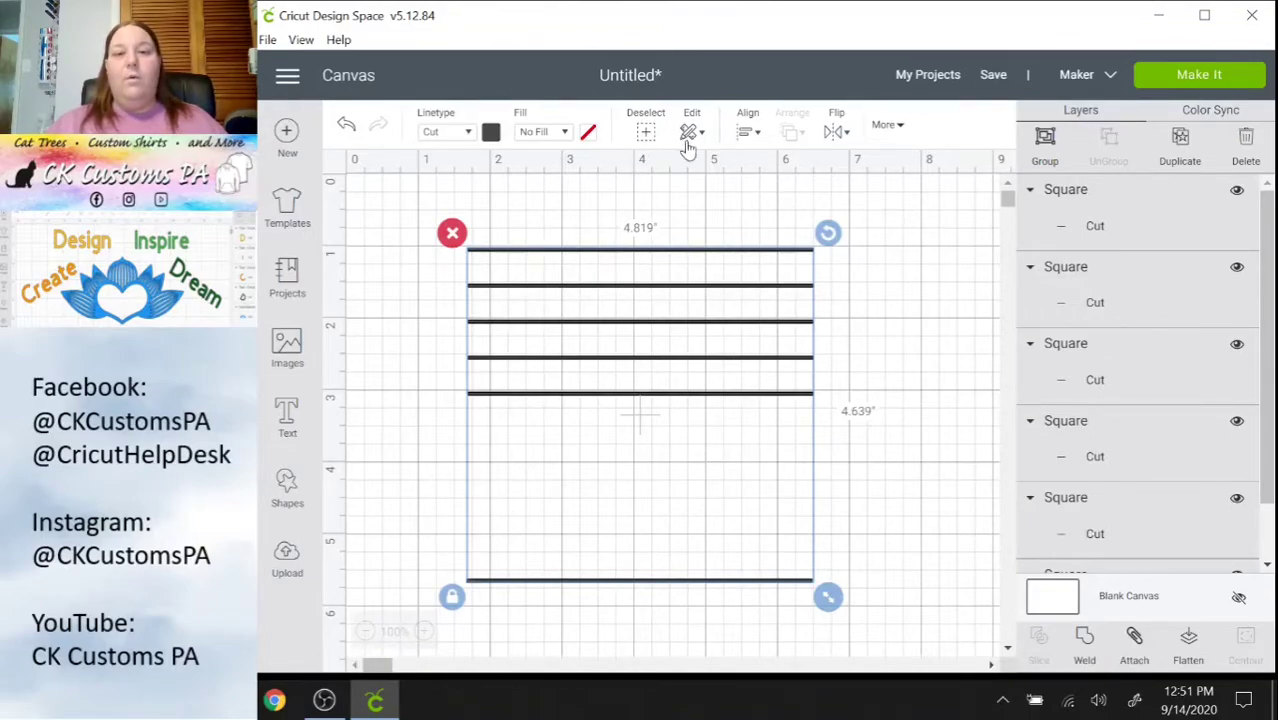
Distribute the six lines vertically, then re-align their left ends.
left_click(757, 136)
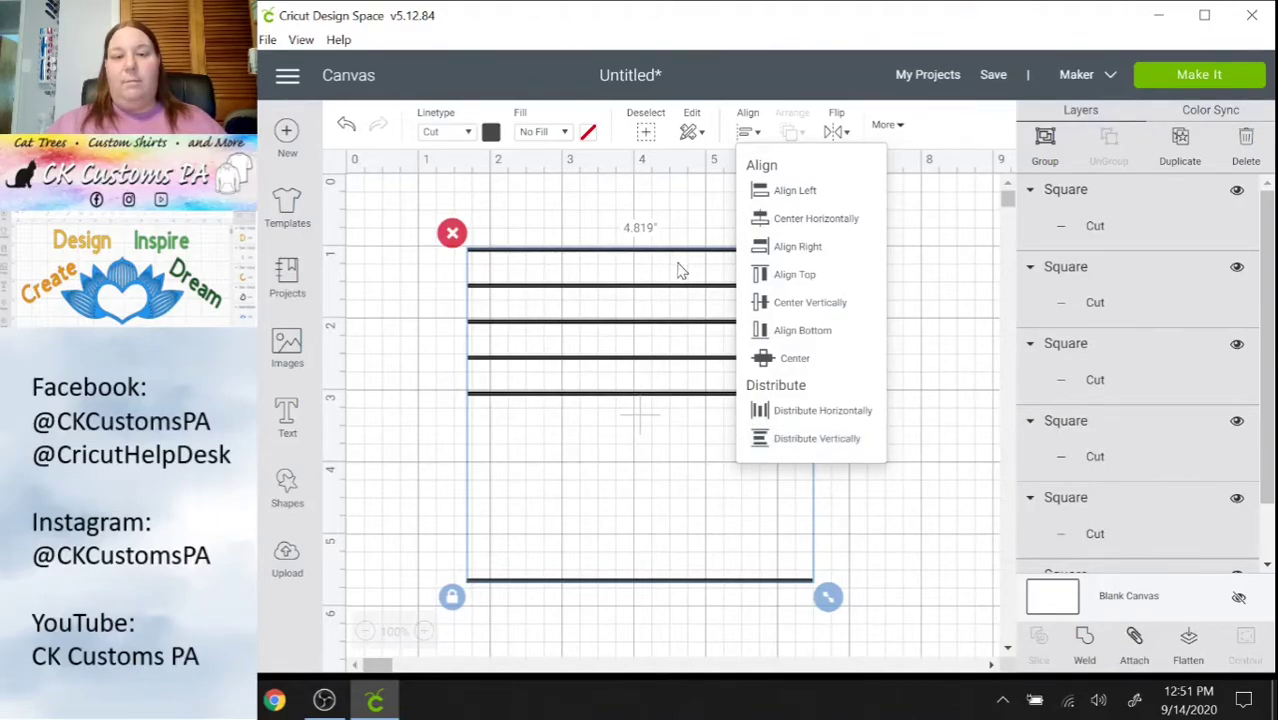
left_click(787, 442)
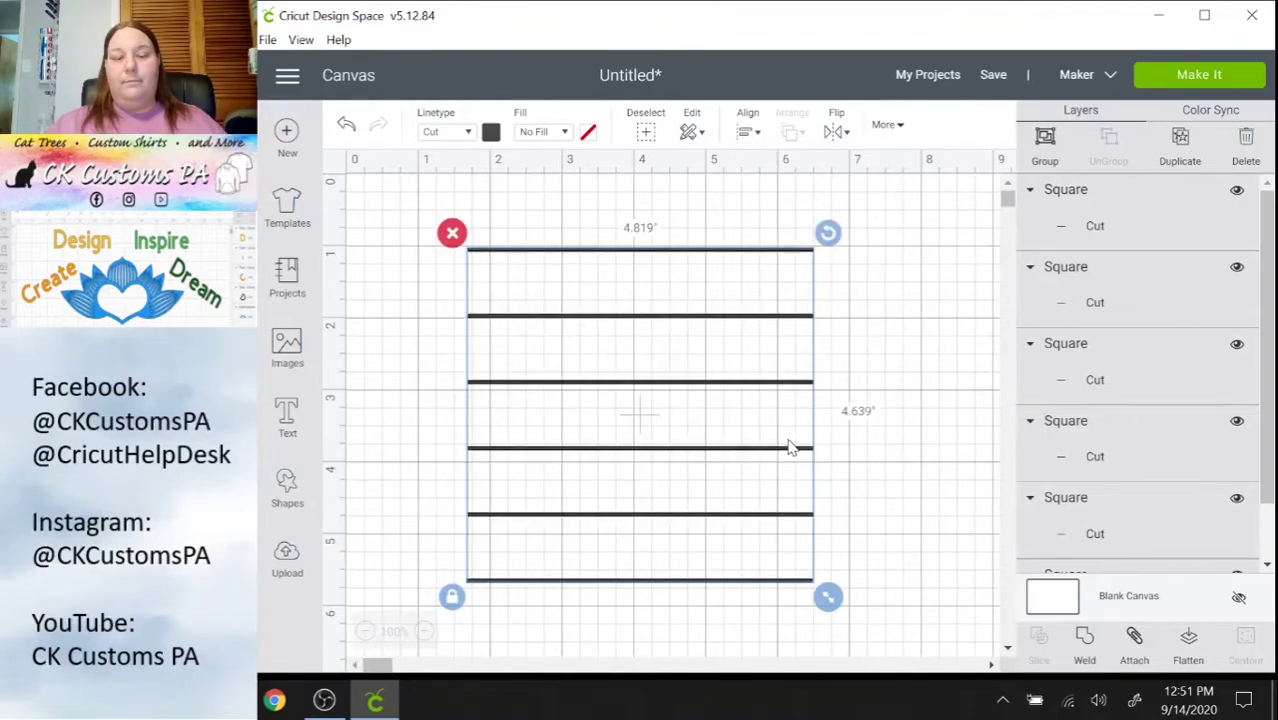
left_click(747, 135)
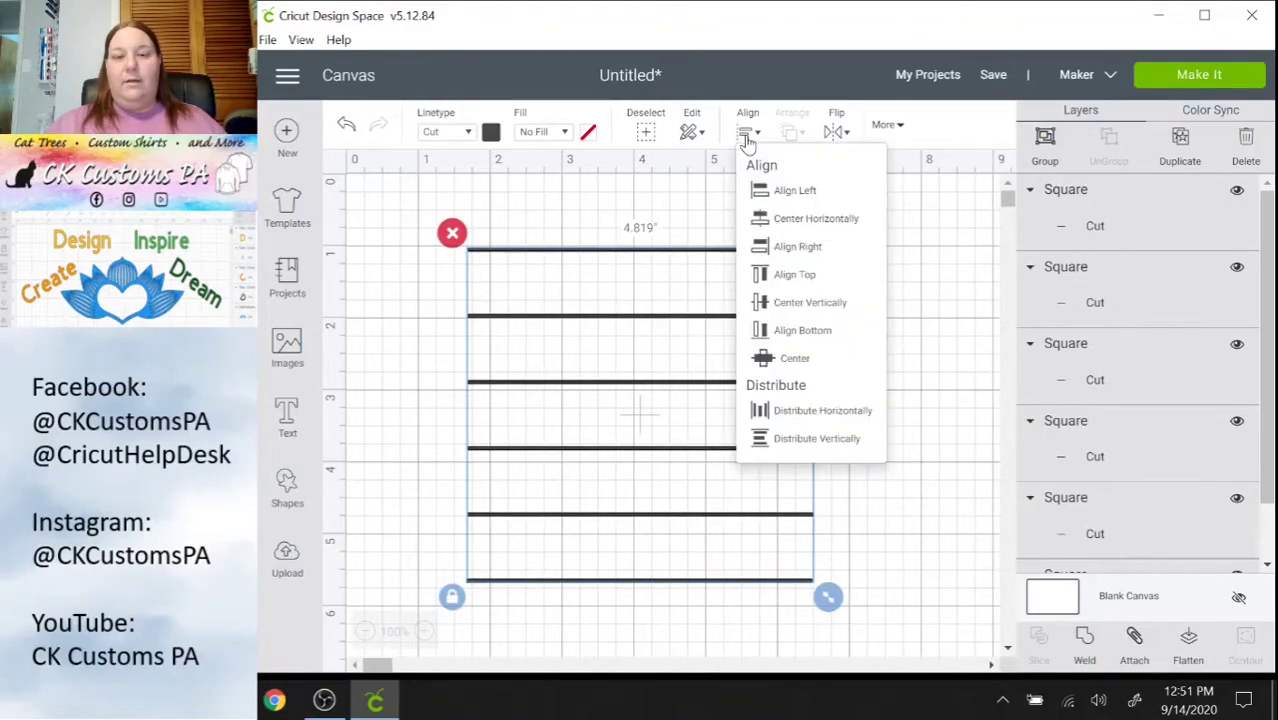
left_click(779, 199)
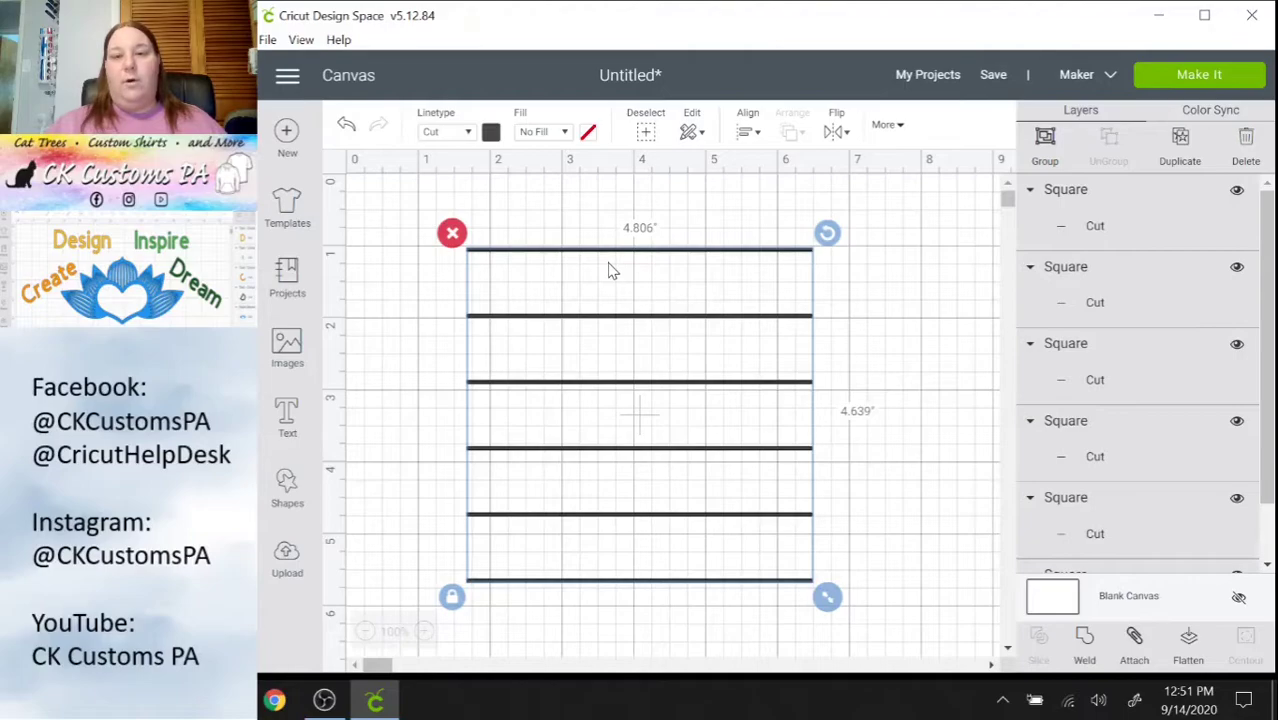
Duplicate the top line and rotate the copy 90° to make it vertical.
left_click(924, 276)
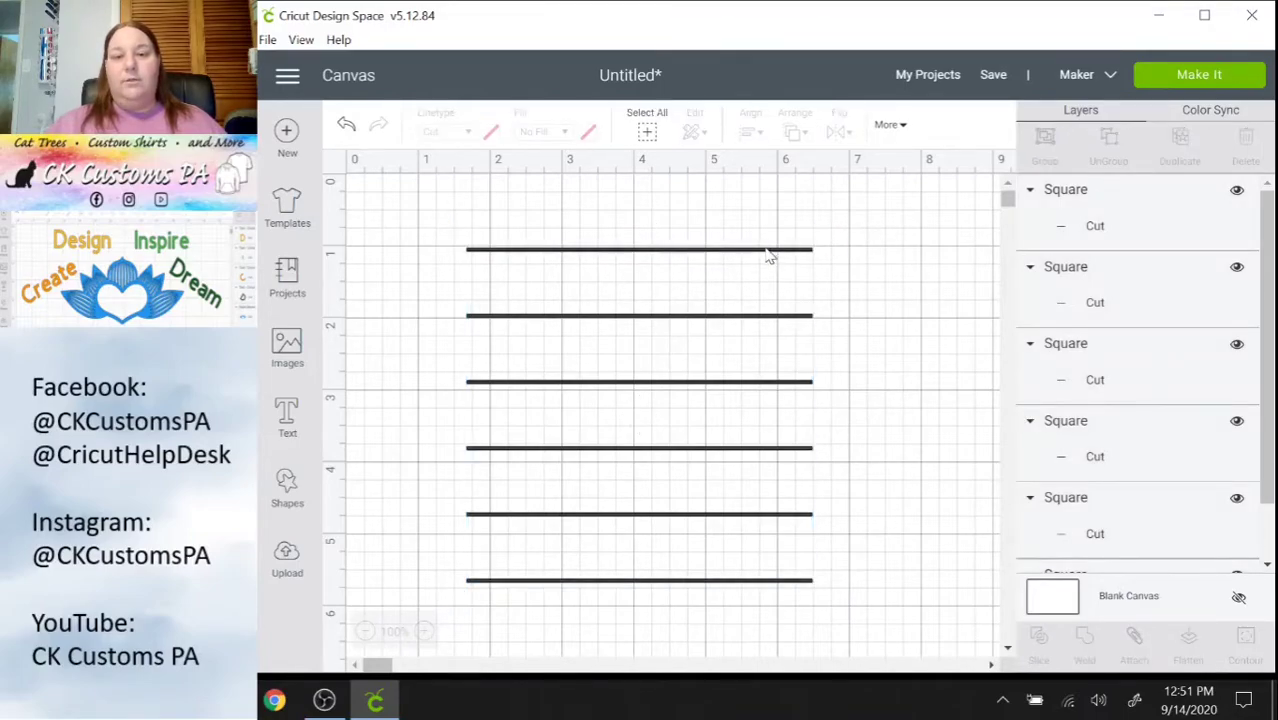
left_click(765, 252)
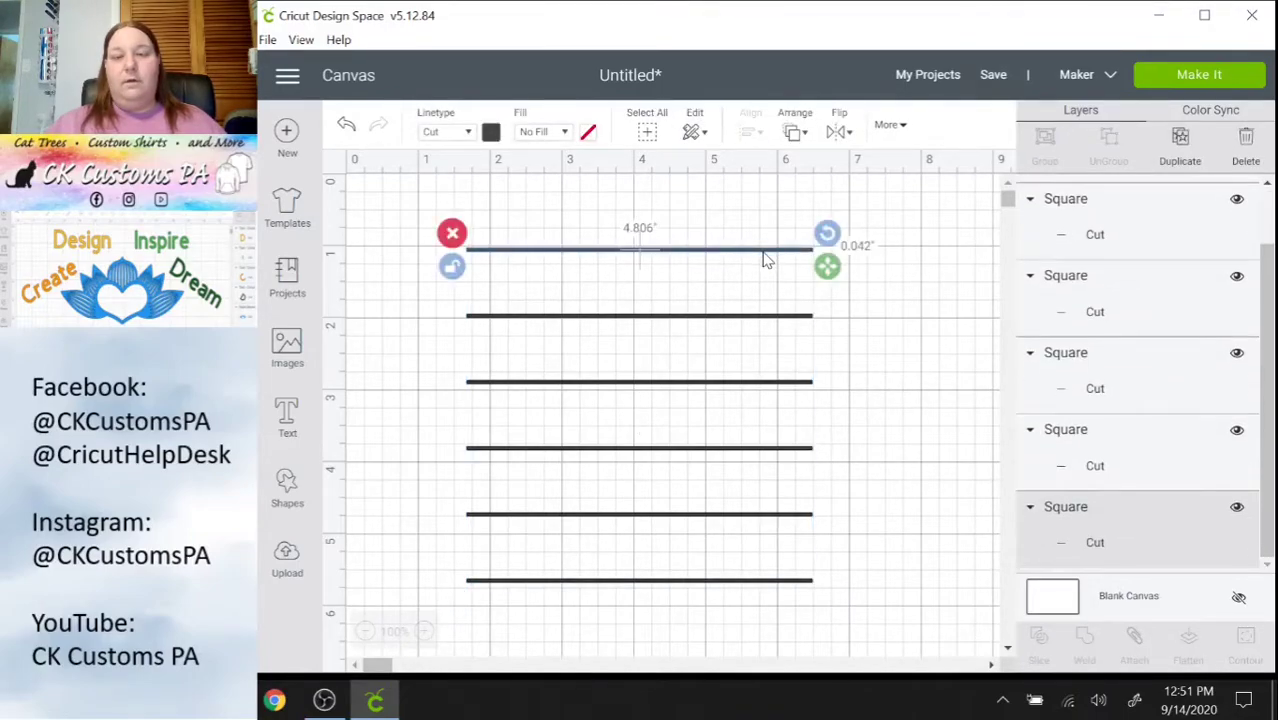
left_click(1180, 143)
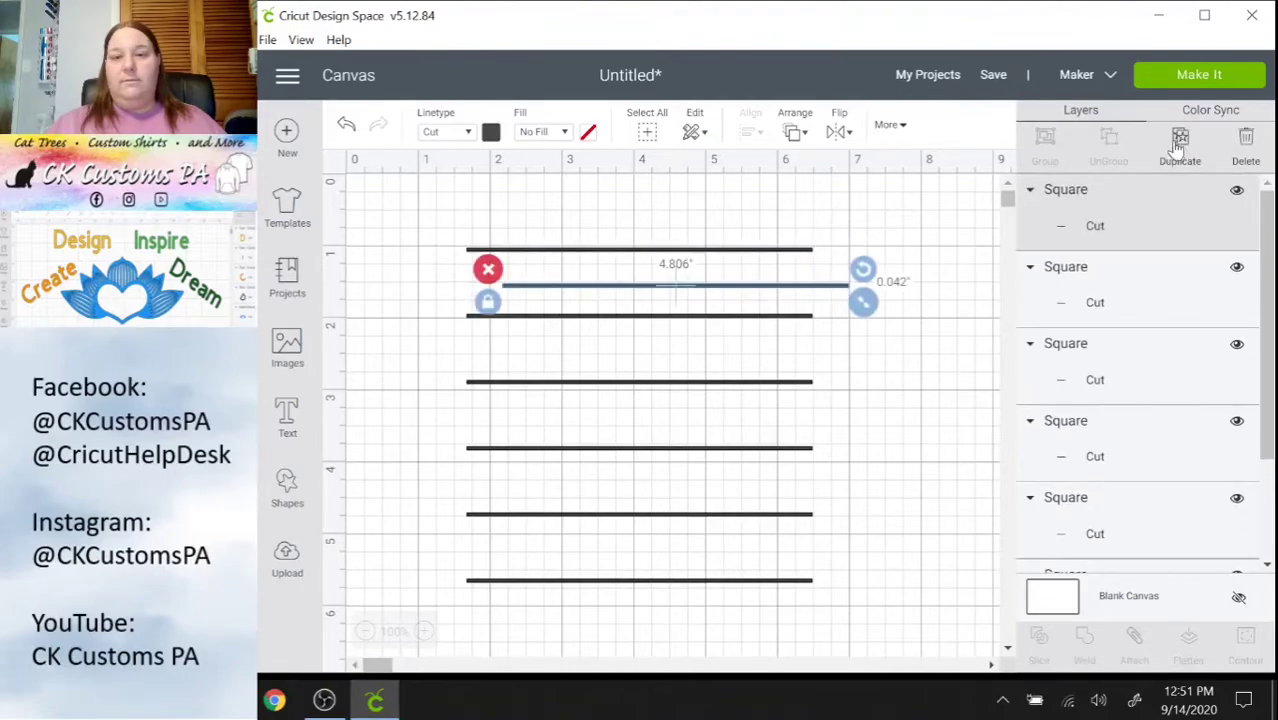
left_click(900, 127)
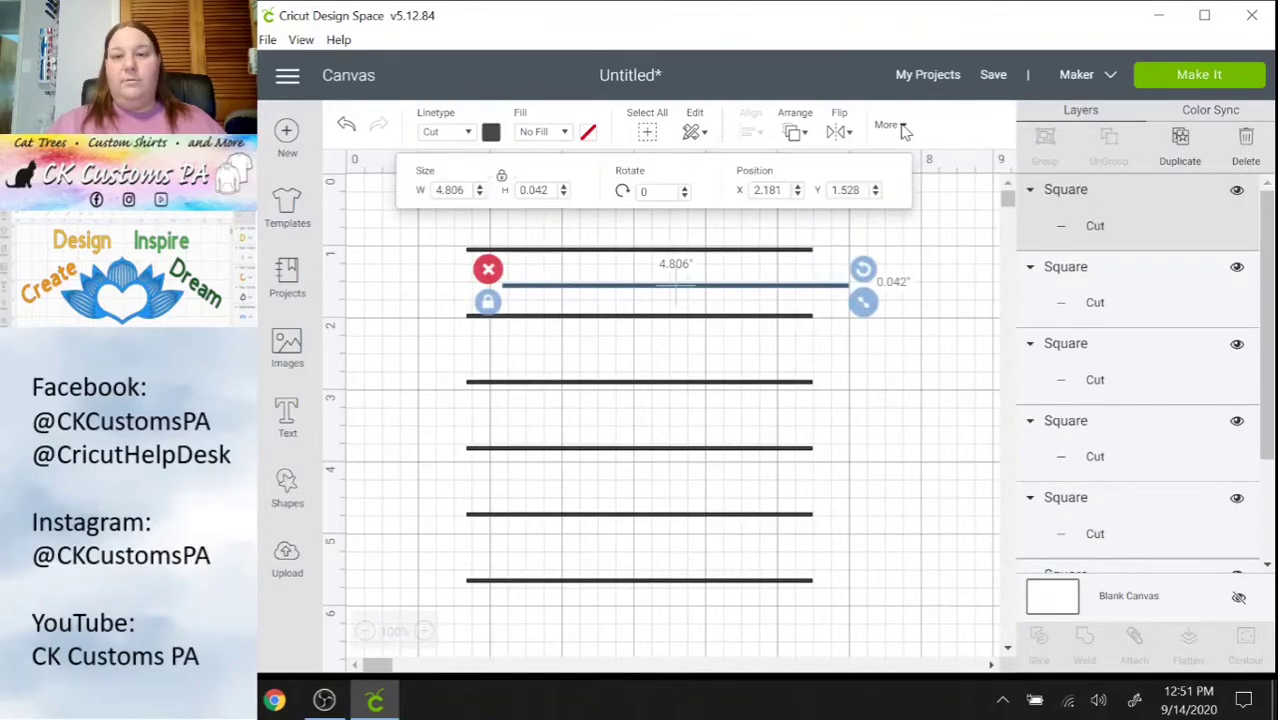
double_click(645, 191)
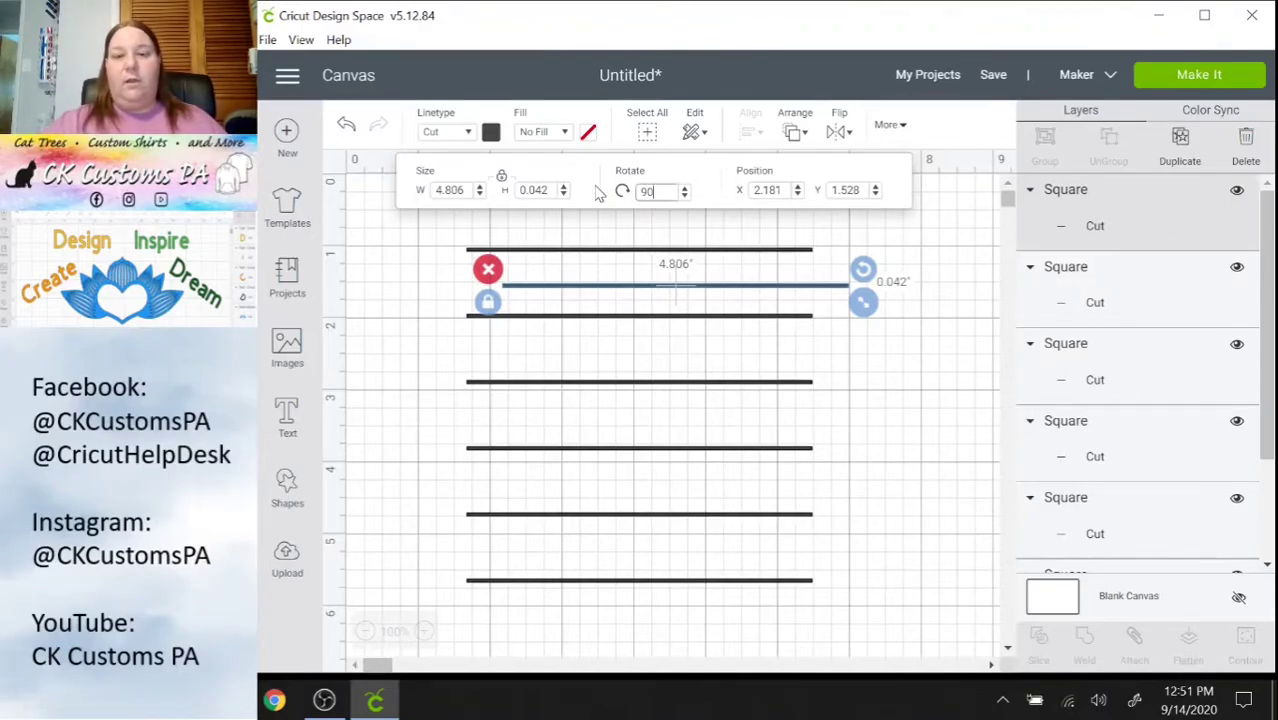
key("Return")
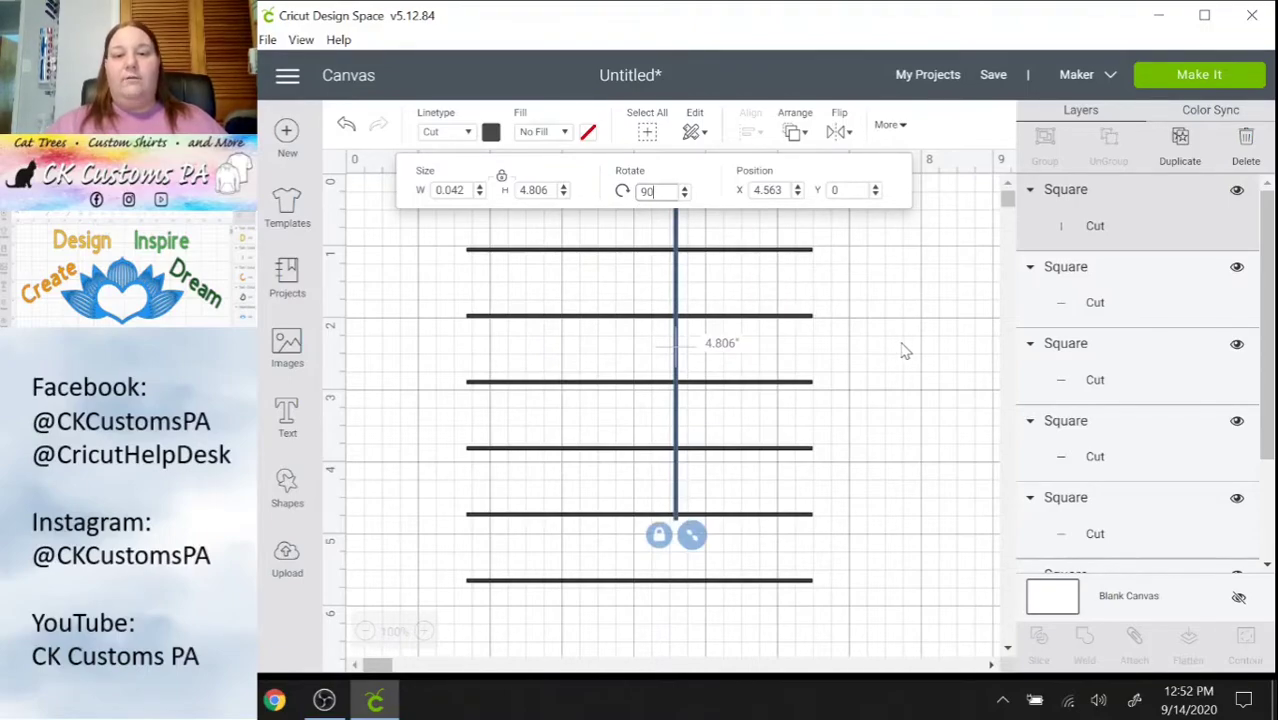
Place the vertical line right of the horizontals, level with the top line.
left_click(903, 347)
left_click_drag(679, 215, 900, 296)
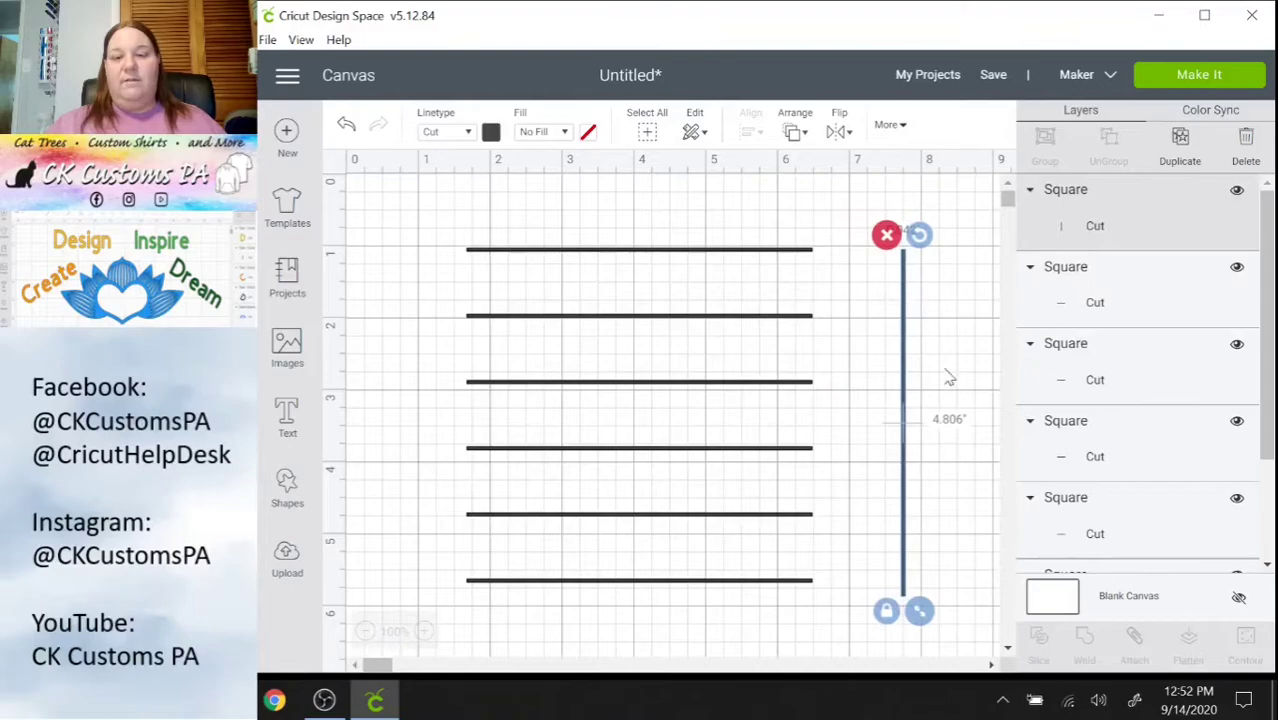
left_click_drag(905, 418, 903, 404)
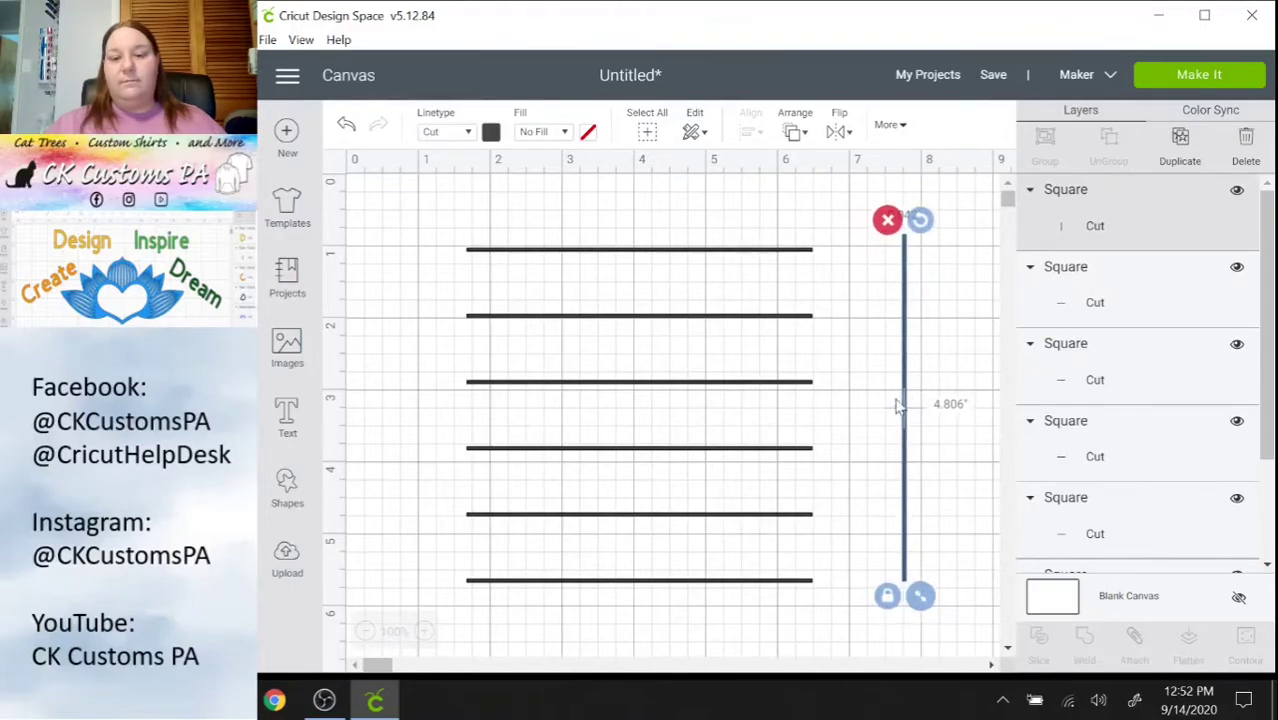
left_click(700, 620)
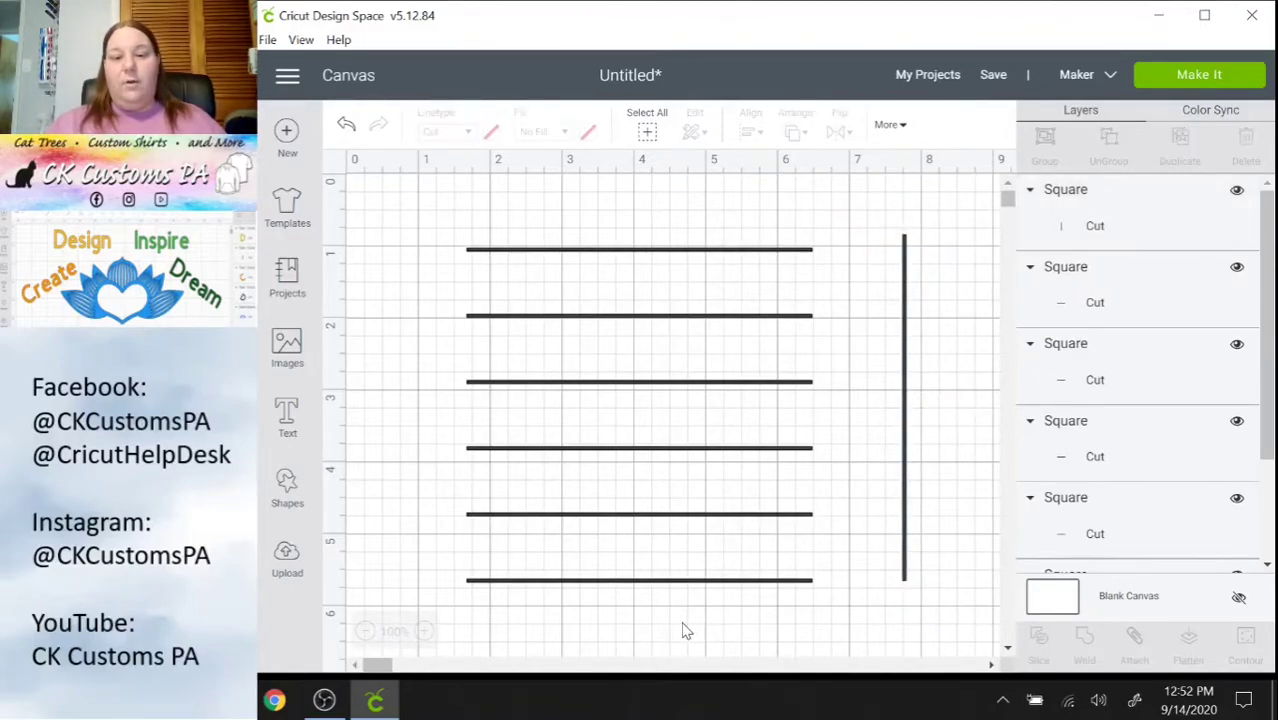
left_click_drag(682, 622, 650, 228)
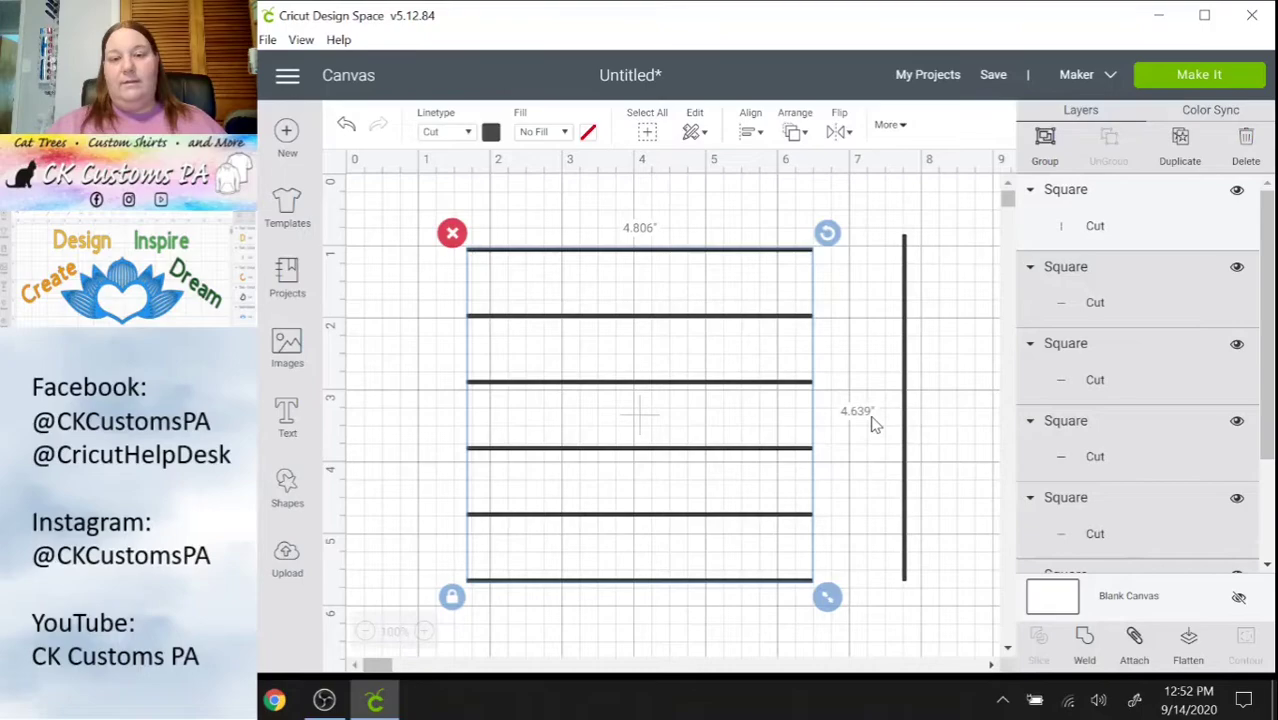
Unlock proportions and change the vertical line's height from 4.806" to 4.639".
left_click(905, 402)
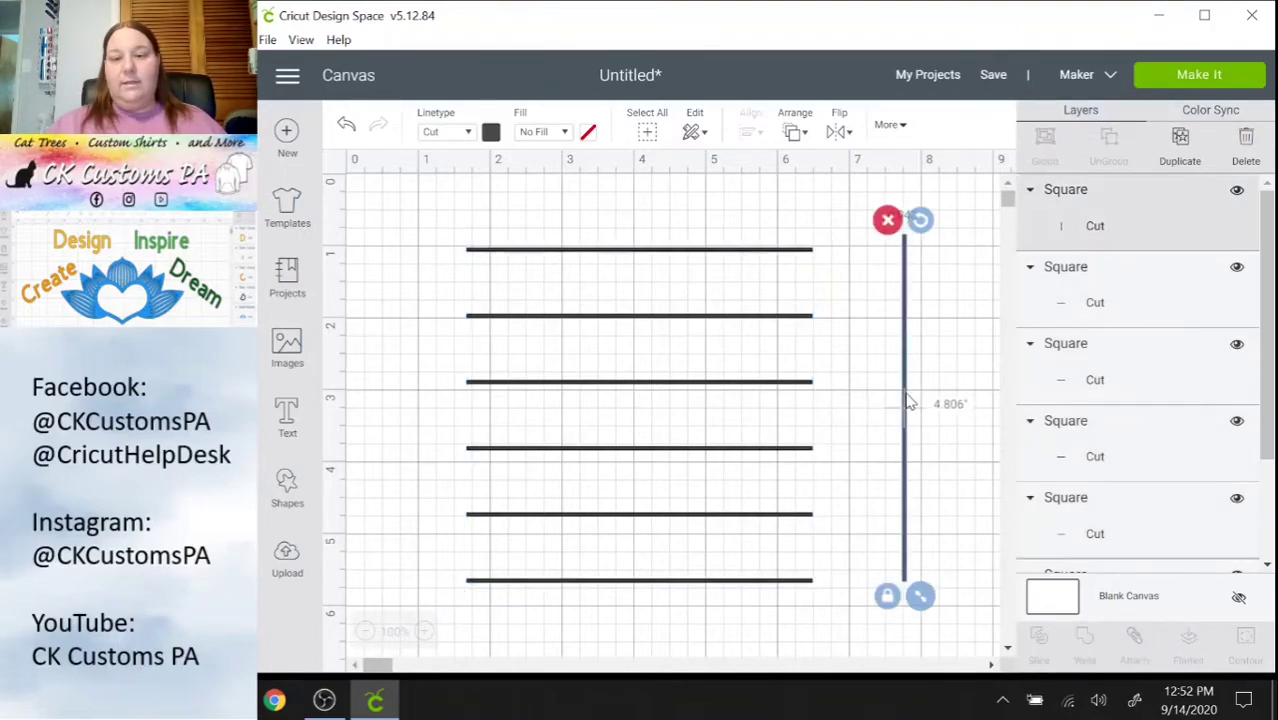
left_click(903, 126)
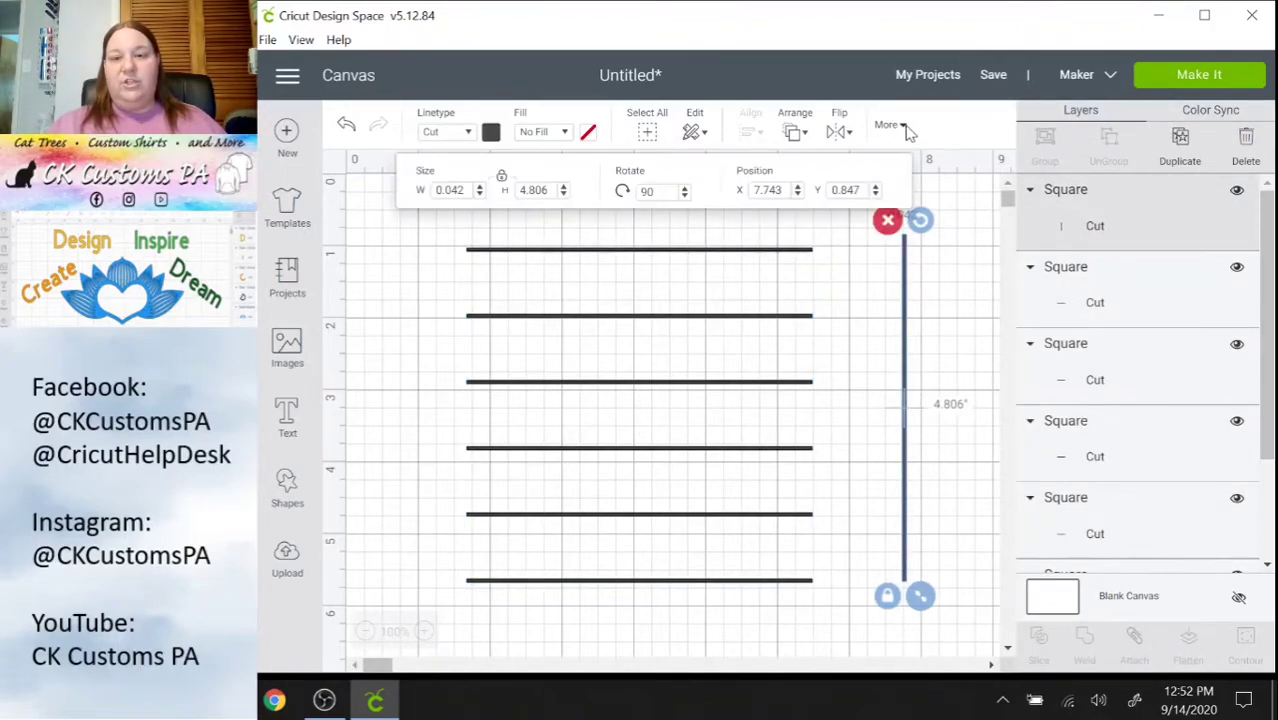
left_click(501, 180)
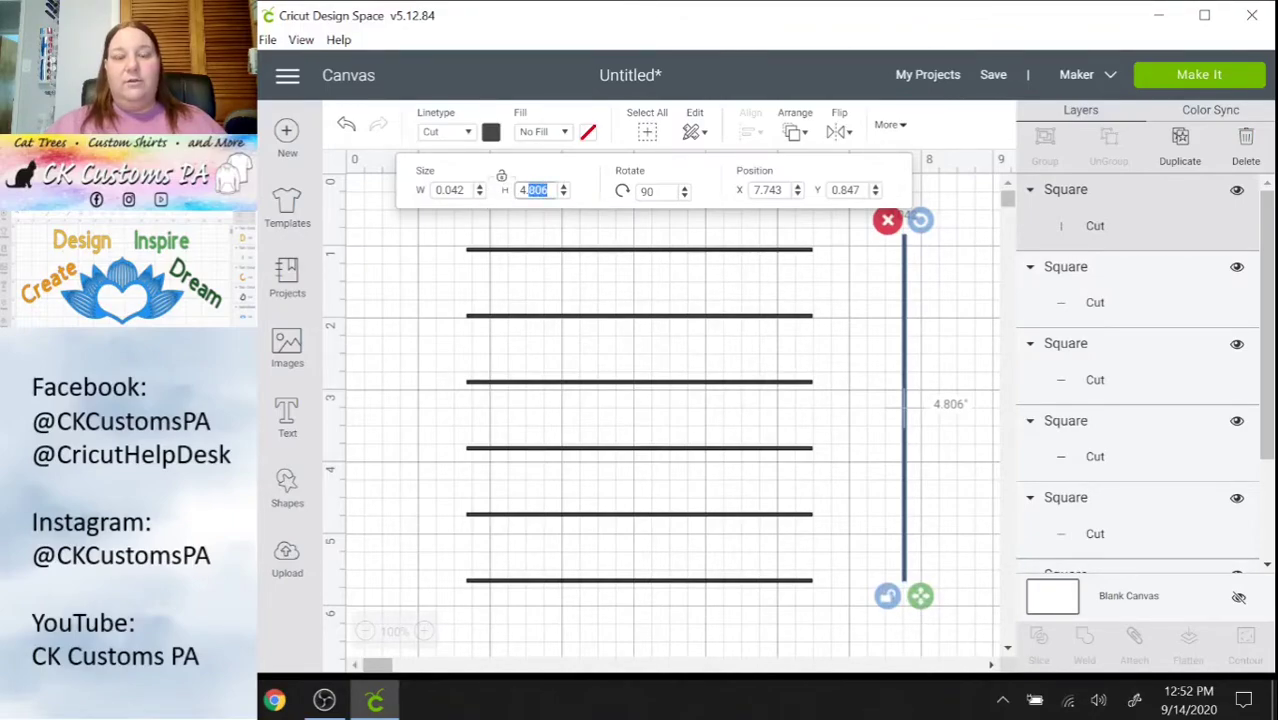
type("4.639")
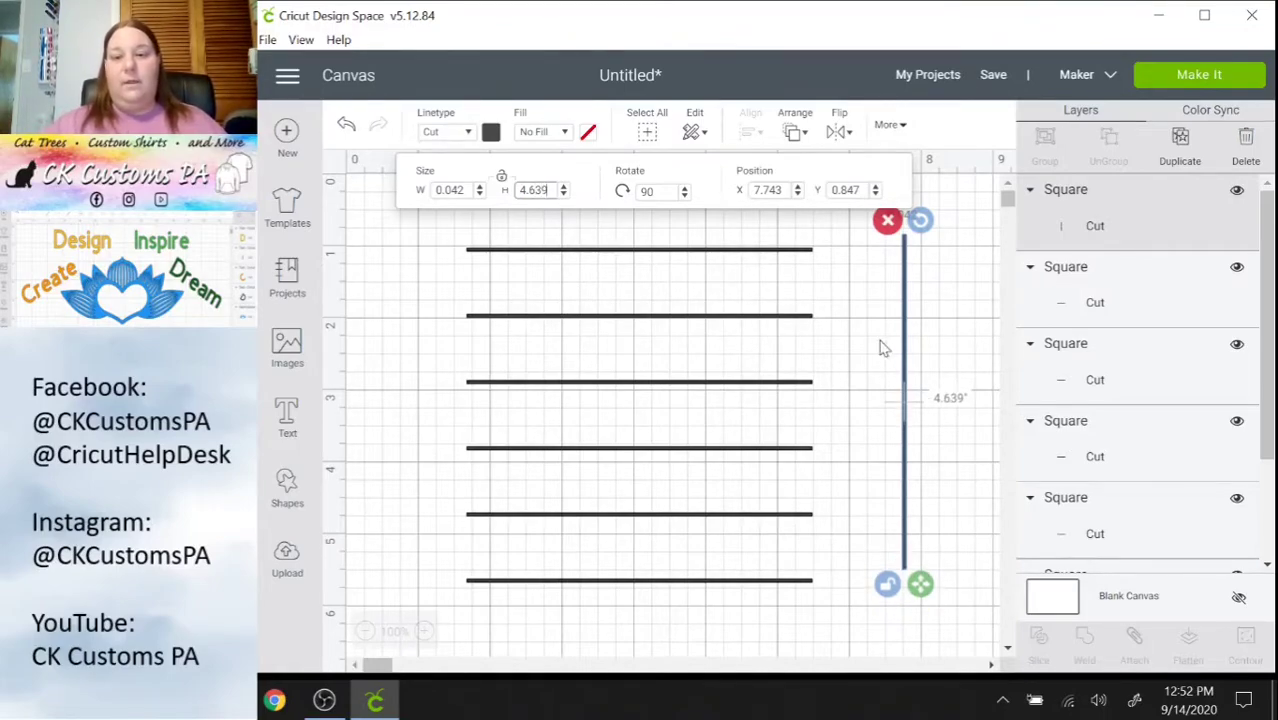
left_click(980, 373)
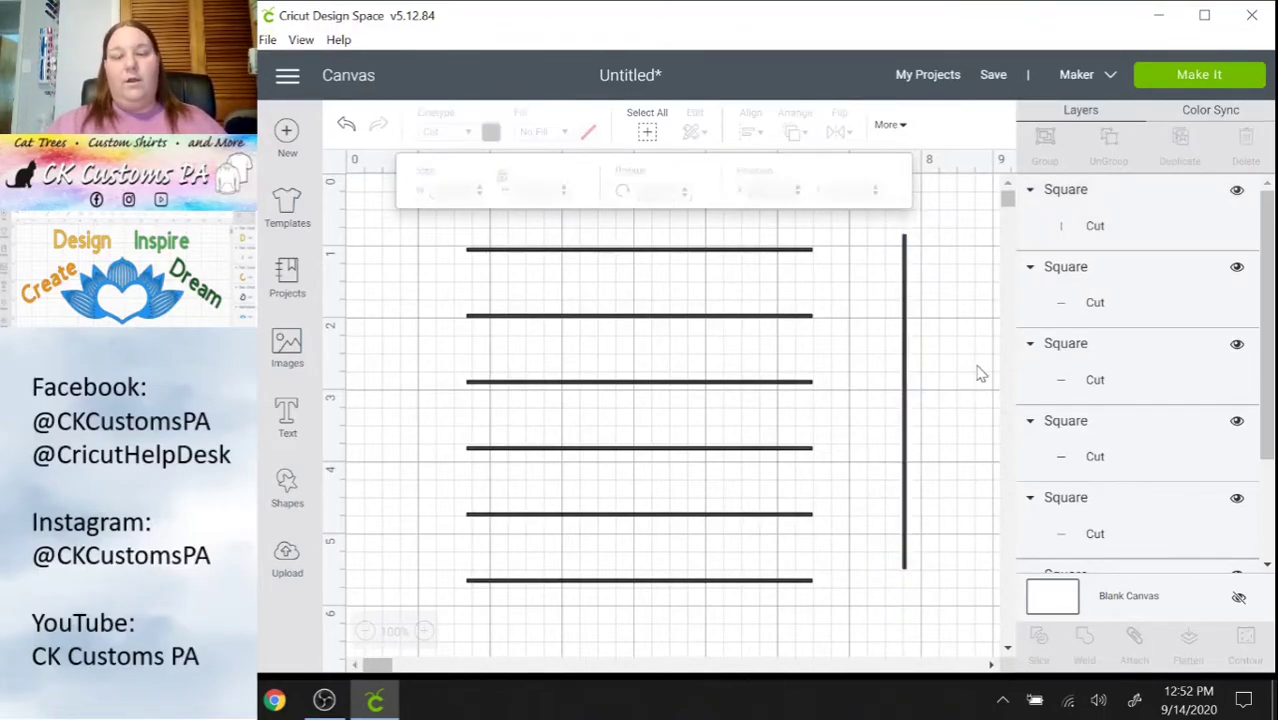
left_click(905, 412)
mouse_move(907, 405)
left_mouse_down()
mouse_move(839, 406)
mouse_move(910, 418)
mouse_move(856, 434)
mouse_move(813, 428)
mouse_move(909, 430)
left_mouse_up()
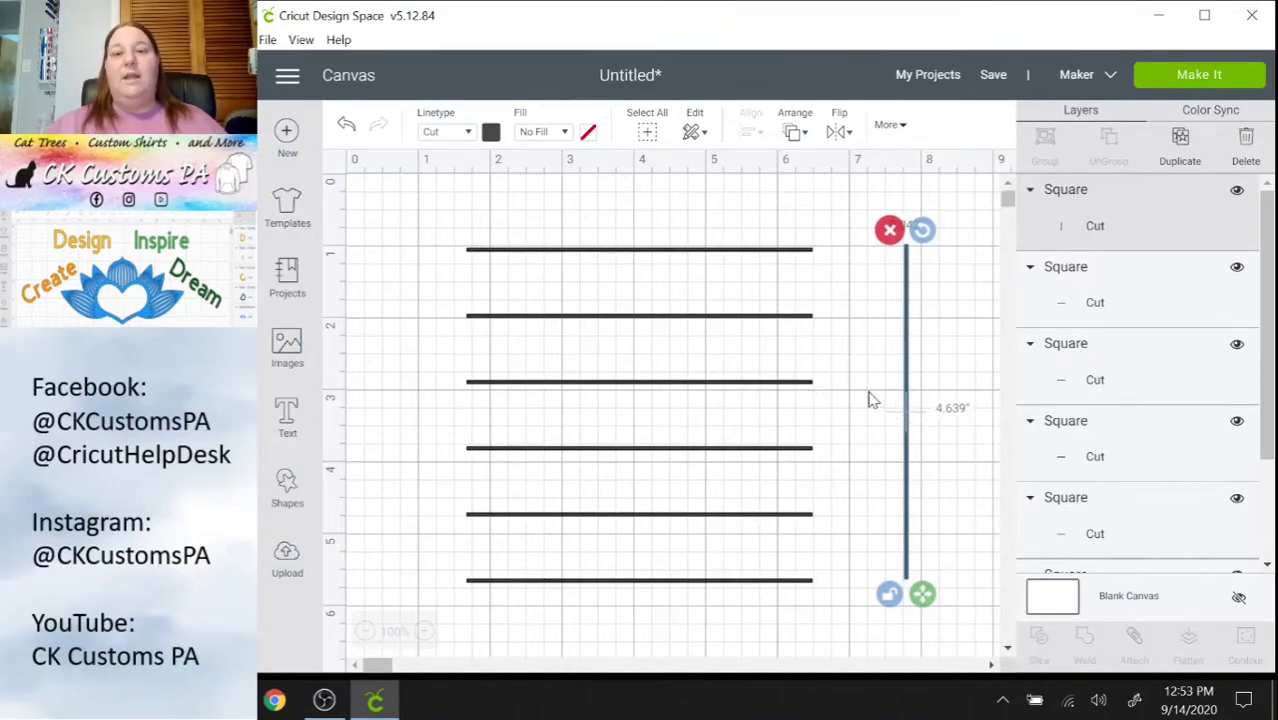
Duplicate the vertical line into nine staggered copies and marquee-select them all.
left_click(1181, 152)
left_click(1181, 152)
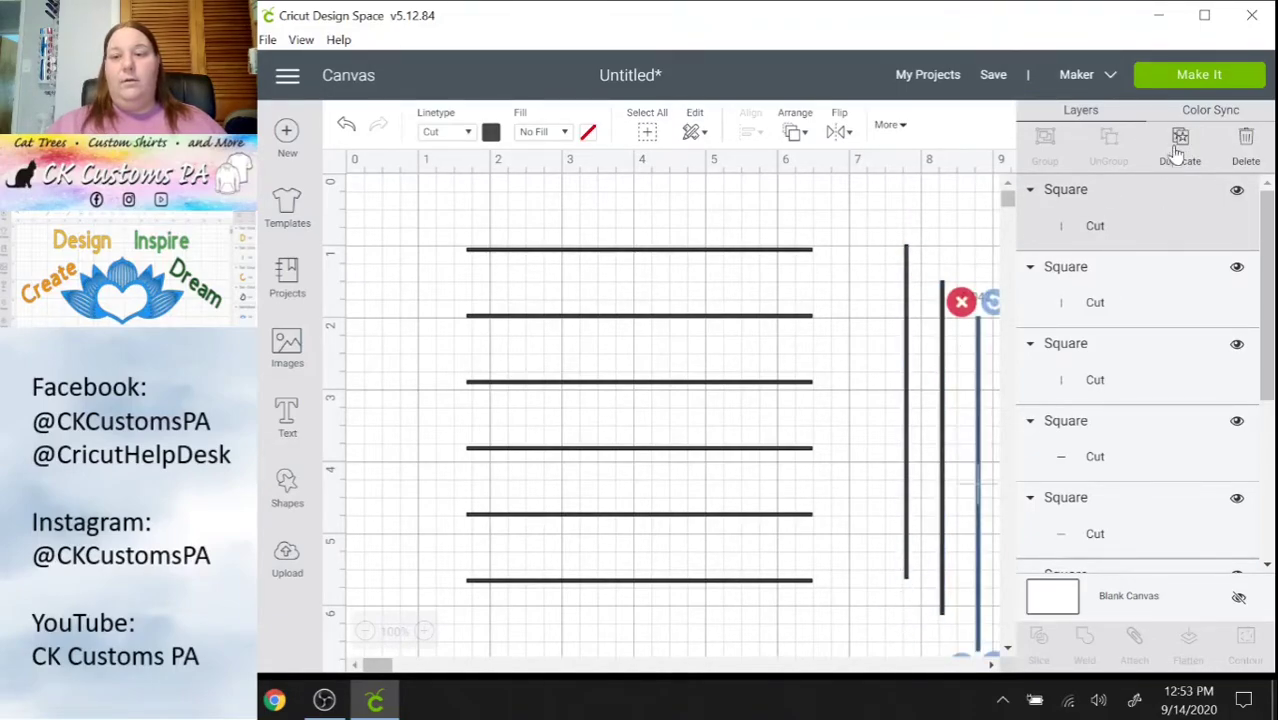
left_click(1180, 150)
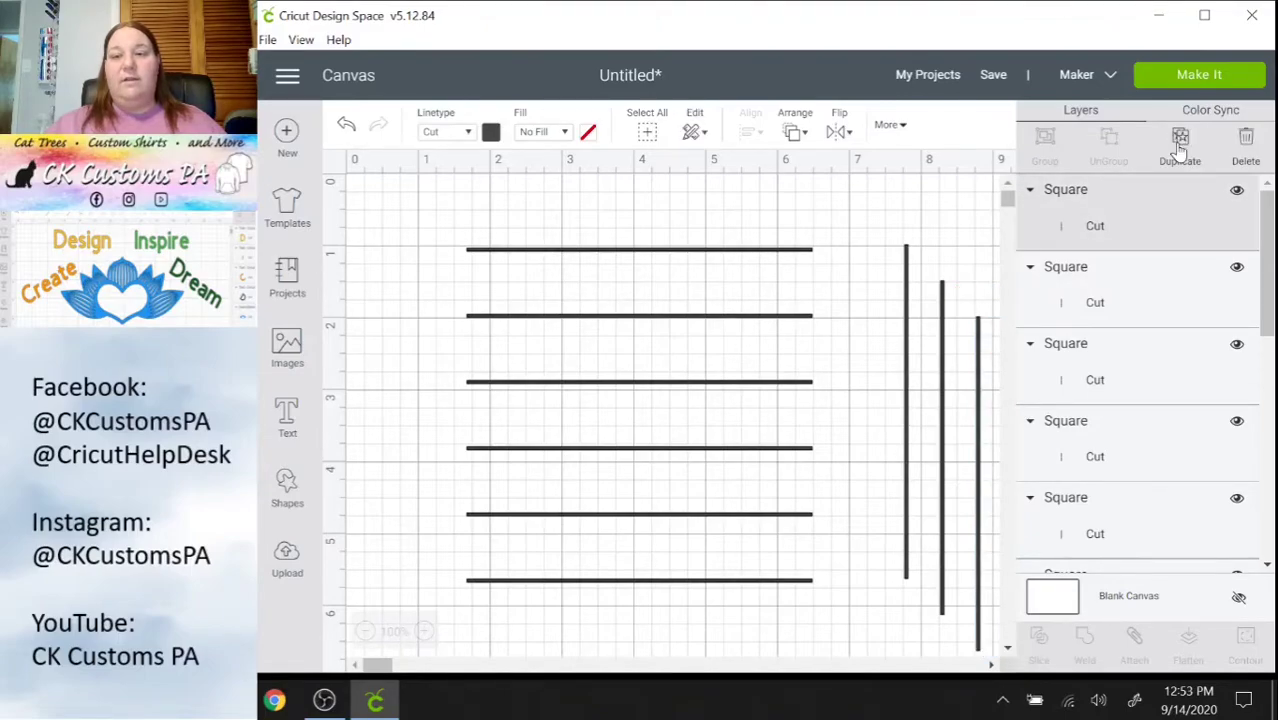
left_click(1180, 148)
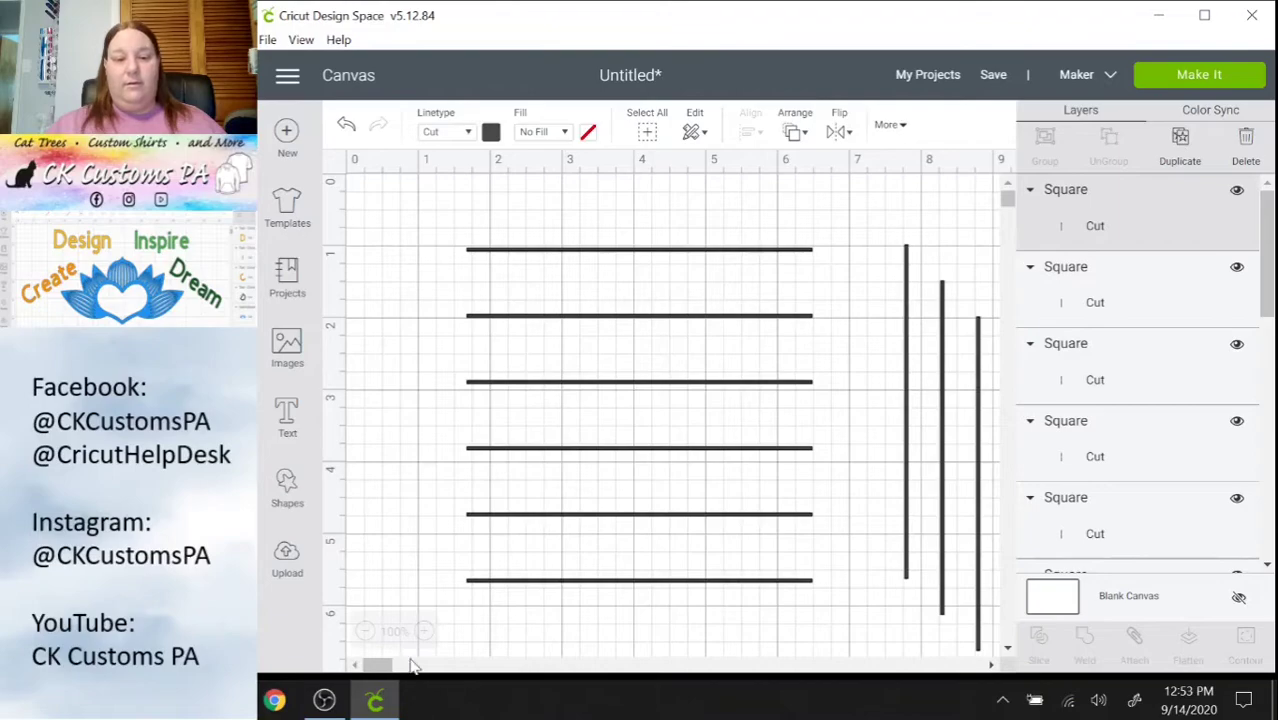
left_click_drag(374, 664, 400, 670)
left_click(867, 588)
left_click_drag(870, 603, 490, 449)
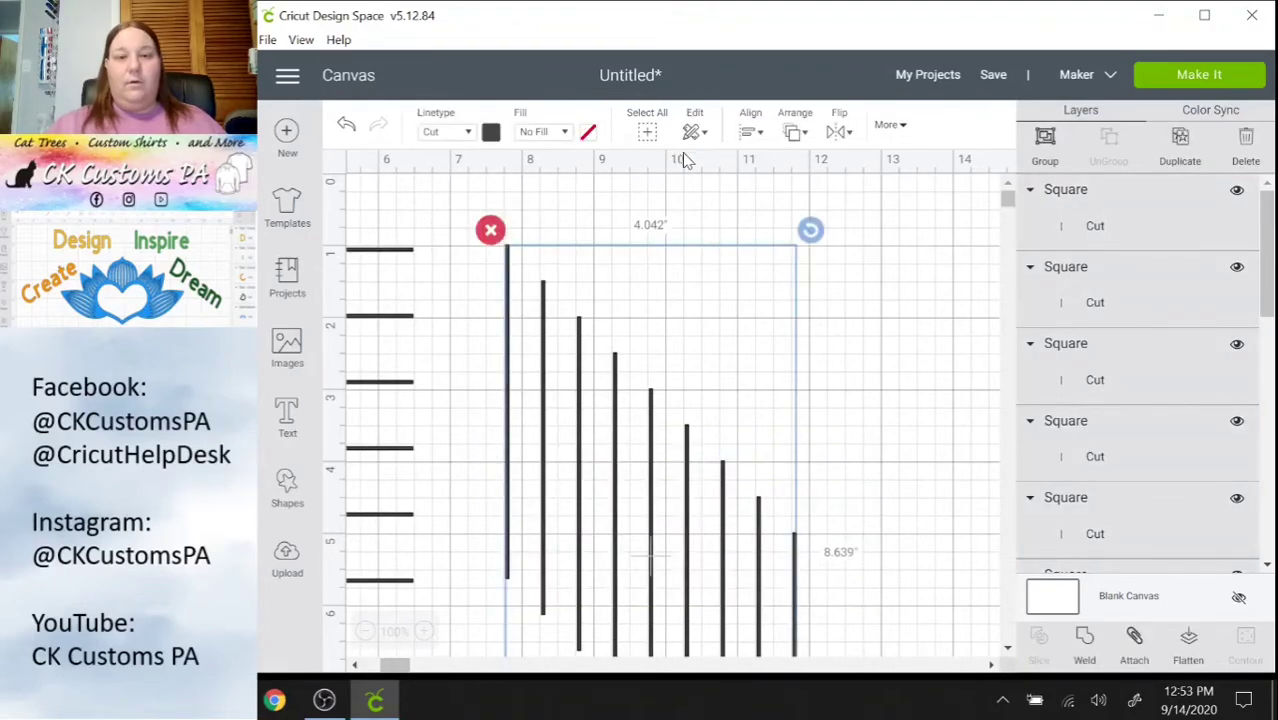
Align the tops of the nine vertical lines.
left_click(747, 134)
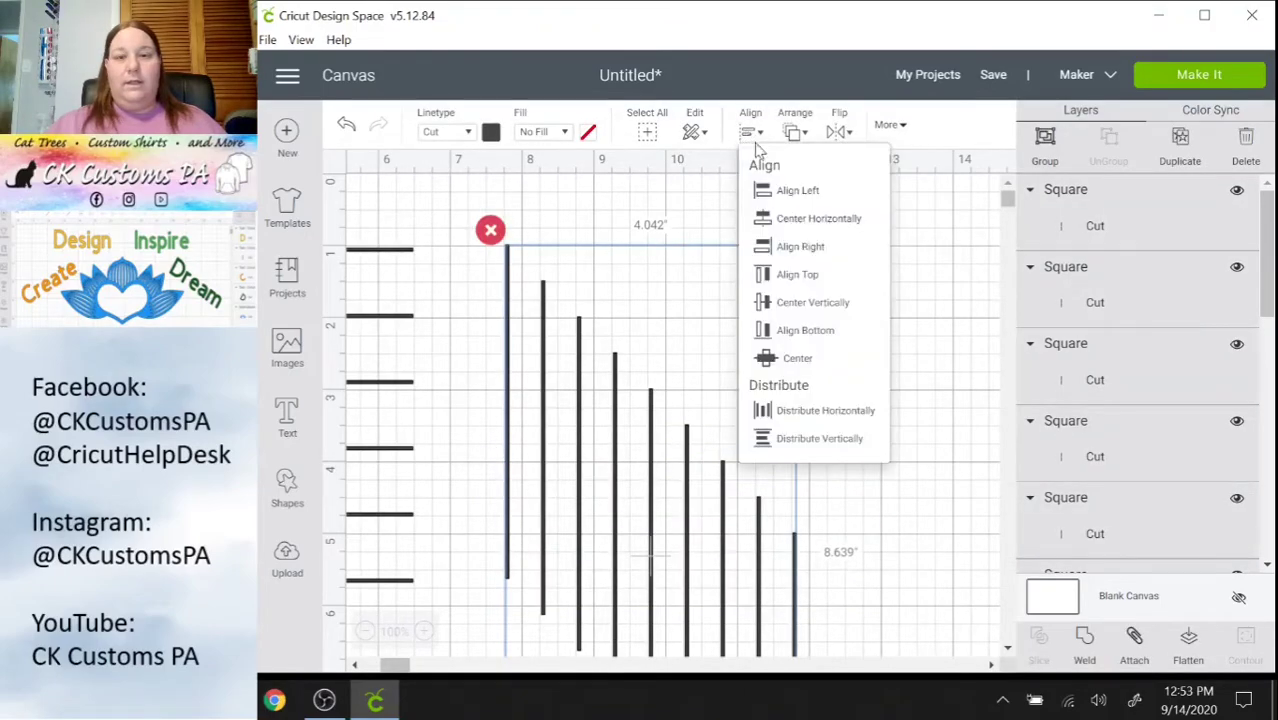
left_click(785, 280)
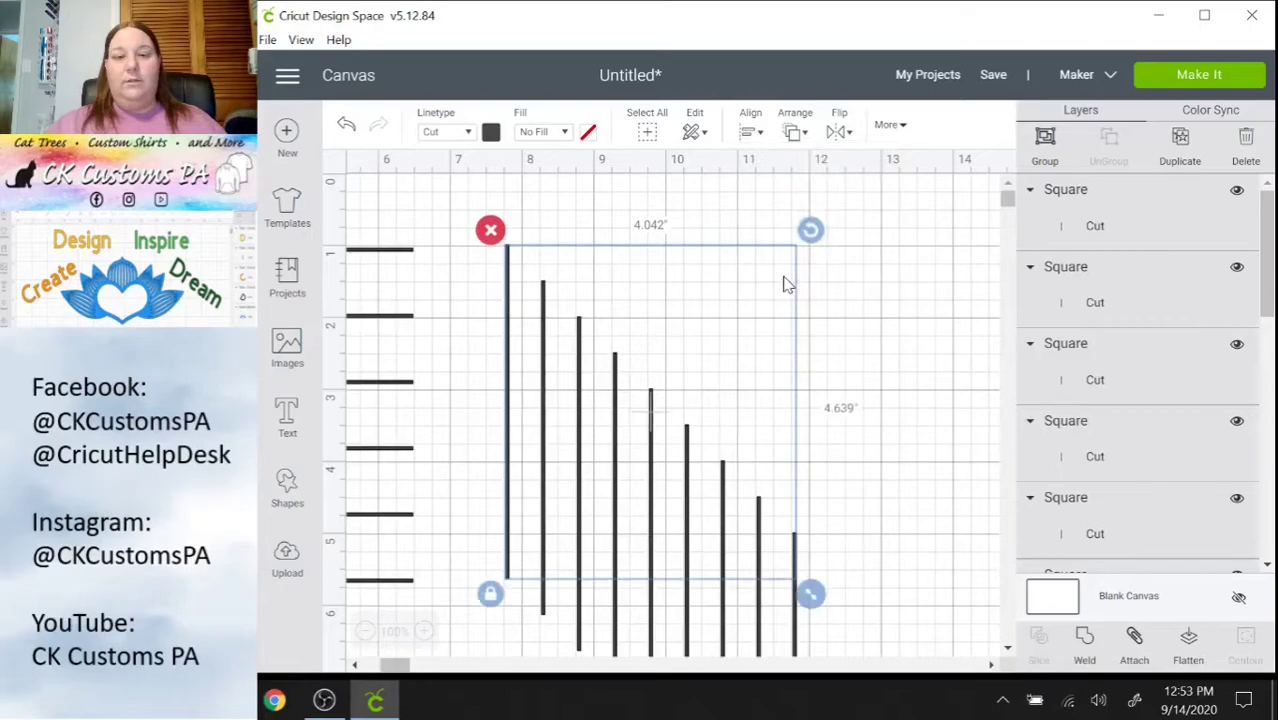
left_click(748, 134)
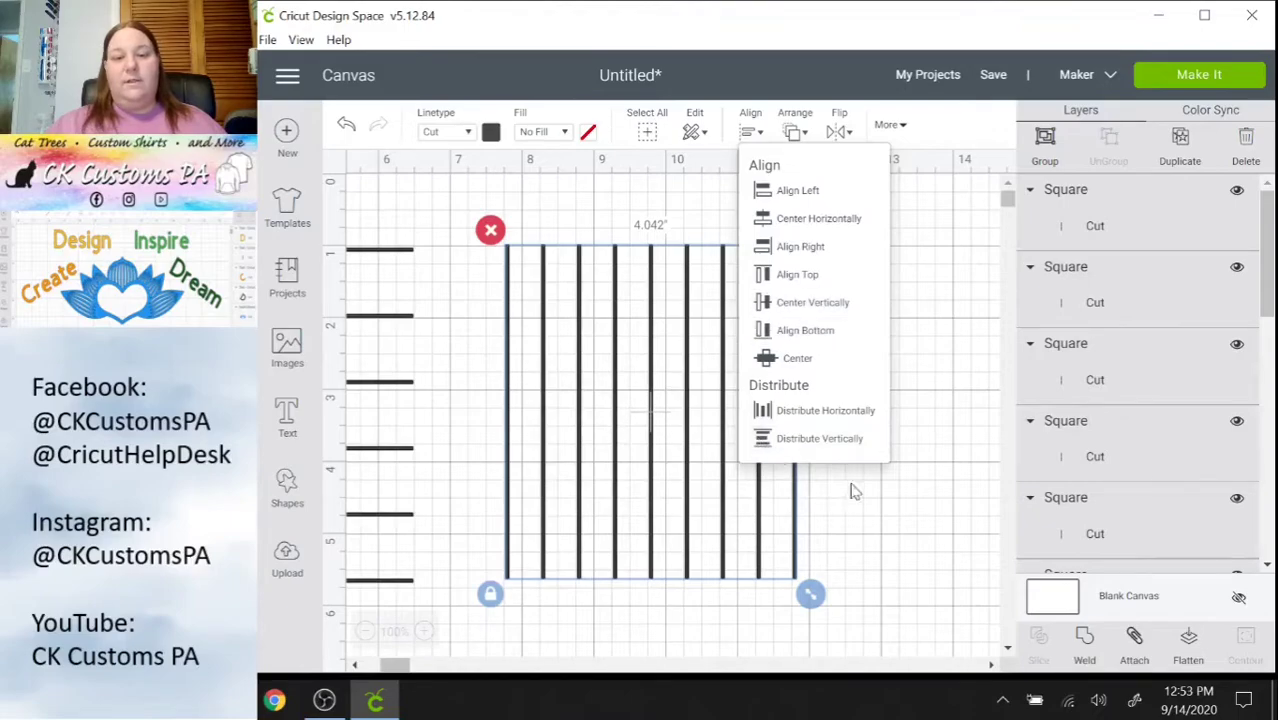
left_click(866, 571)
Scroll back and marquee-select all nine vertical lines again.
left_click_drag(390, 667, 362, 672)
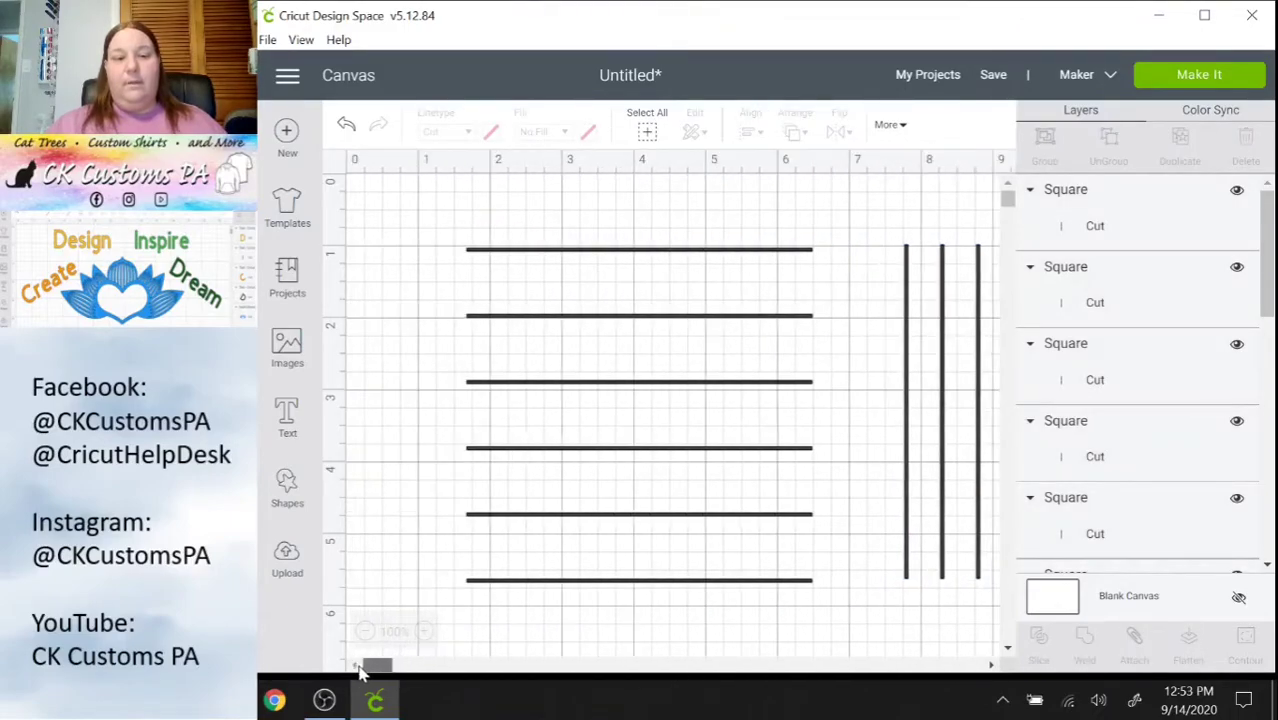
left_click(573, 250)
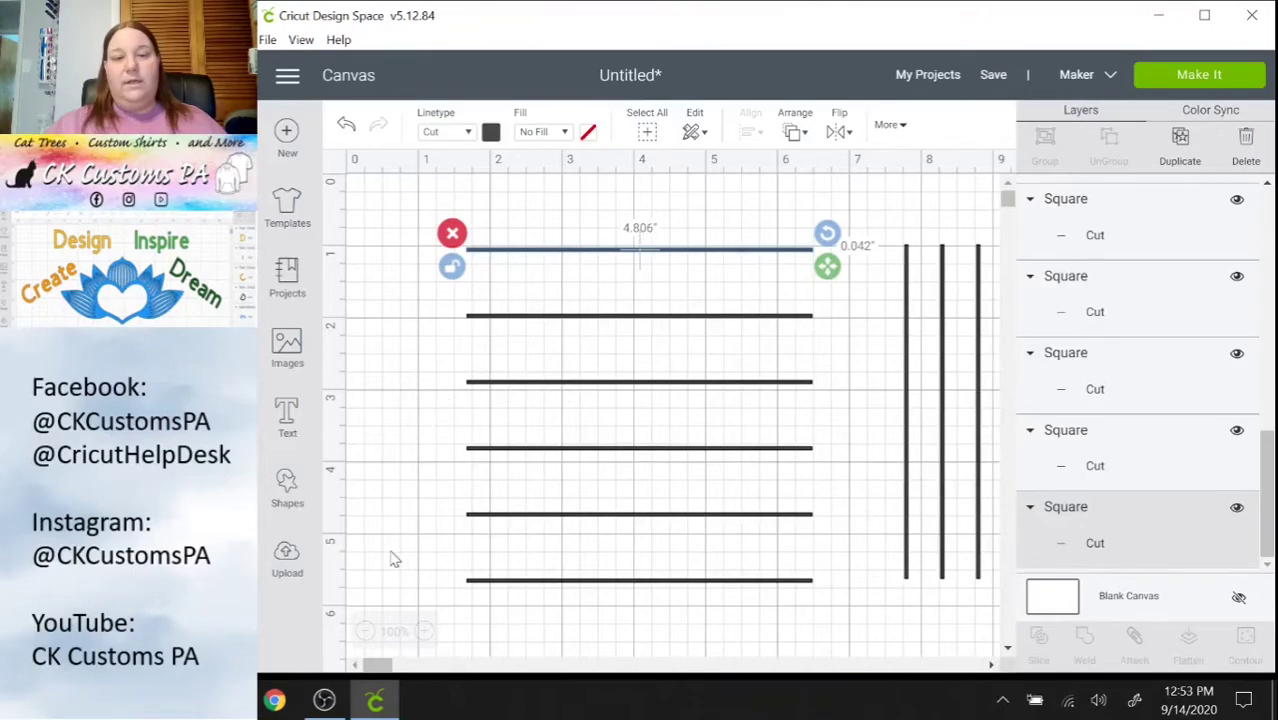
mouse_move(384, 666)
left_mouse_down()
mouse_move(420, 673)
mouse_move(395, 672)
left_mouse_up()
left_click(868, 442)
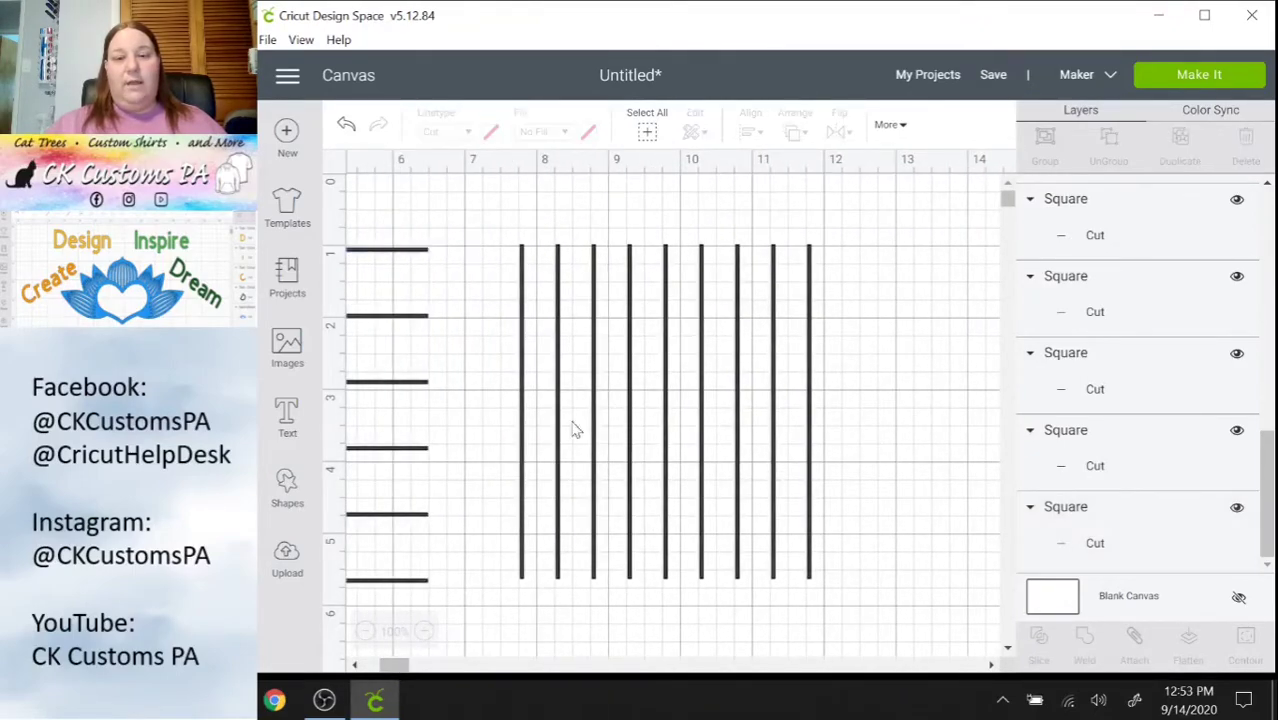
left_click_drag(856, 510, 512, 527)
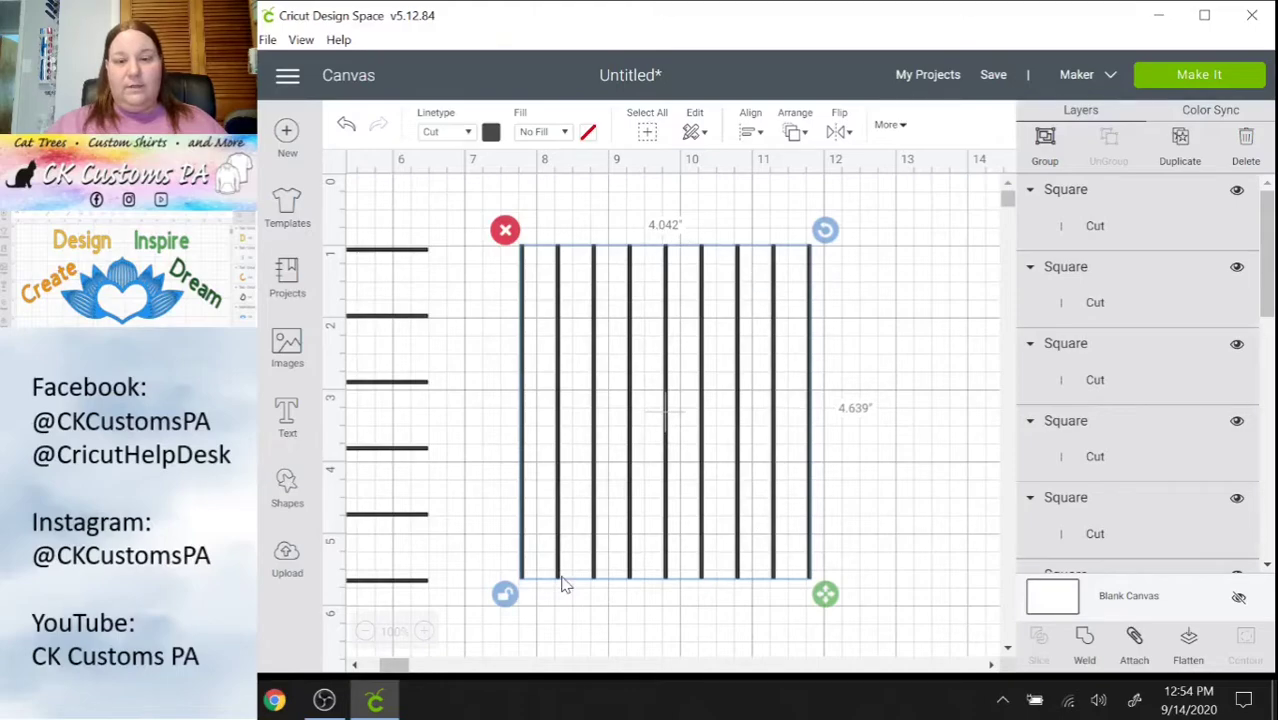
Unlock proportions and set the vertical lines' width to 4.805".
left_click(505, 596)
left_click(903, 128)
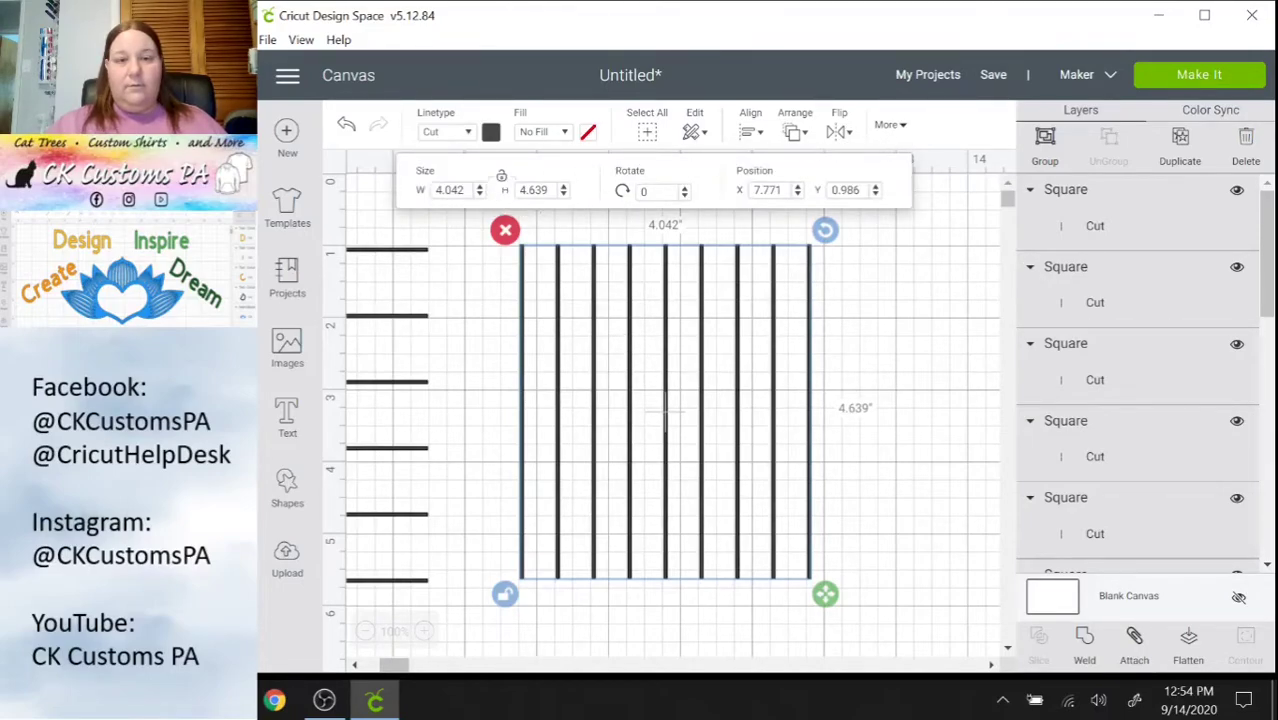
left_click_drag(465, 190, 444, 190)
type("806")
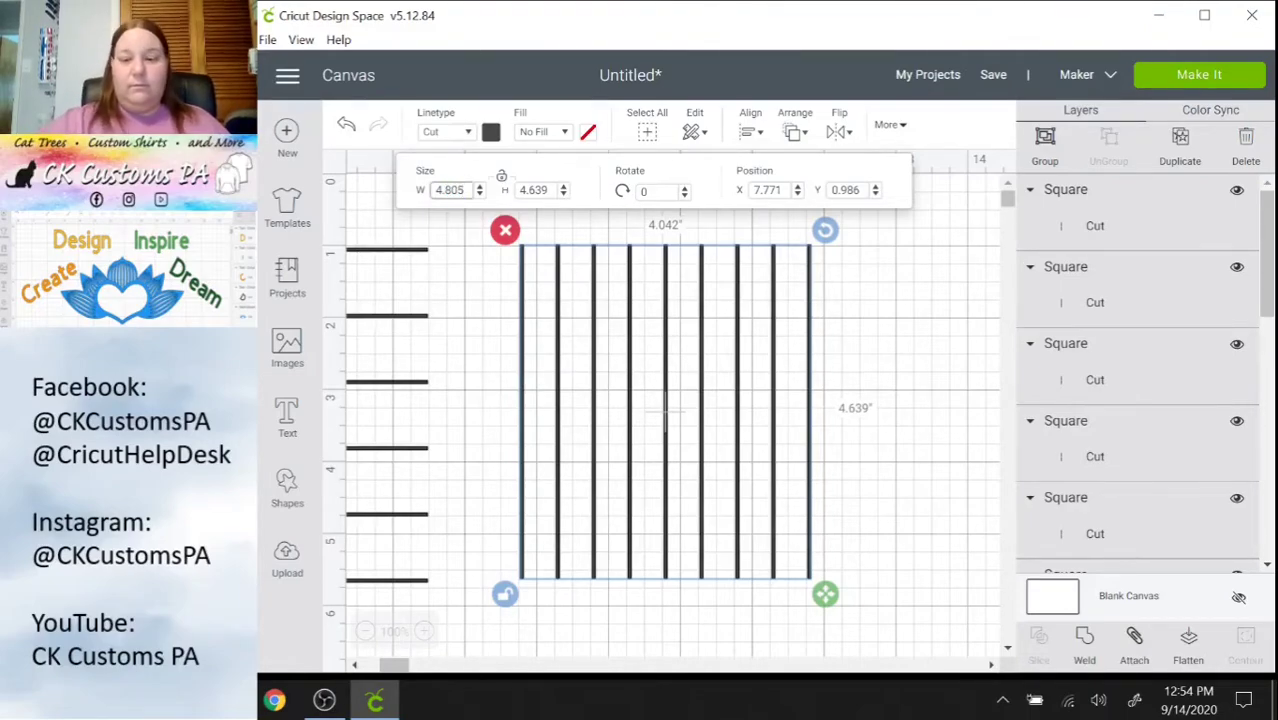
key("Return")
Distribute the nine vertical lines evenly horizontally and reselect them.
left_click(965, 412)
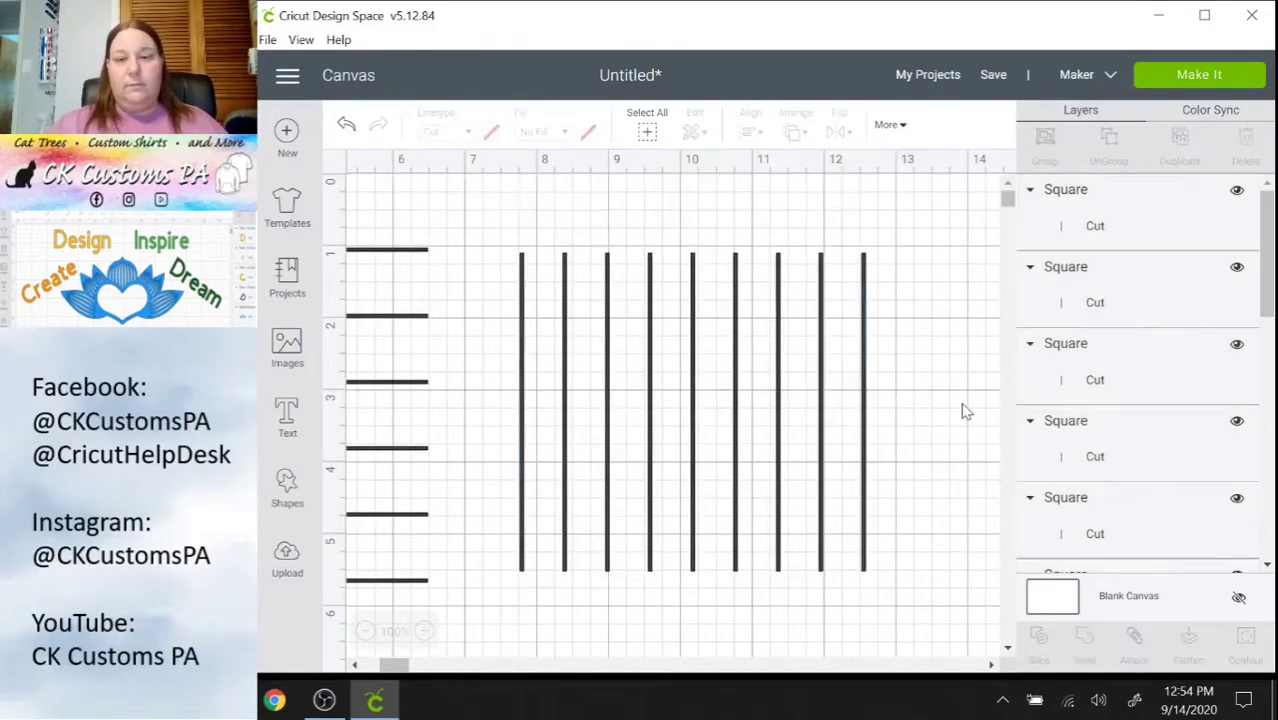
left_click_drag(918, 462, 505, 420)
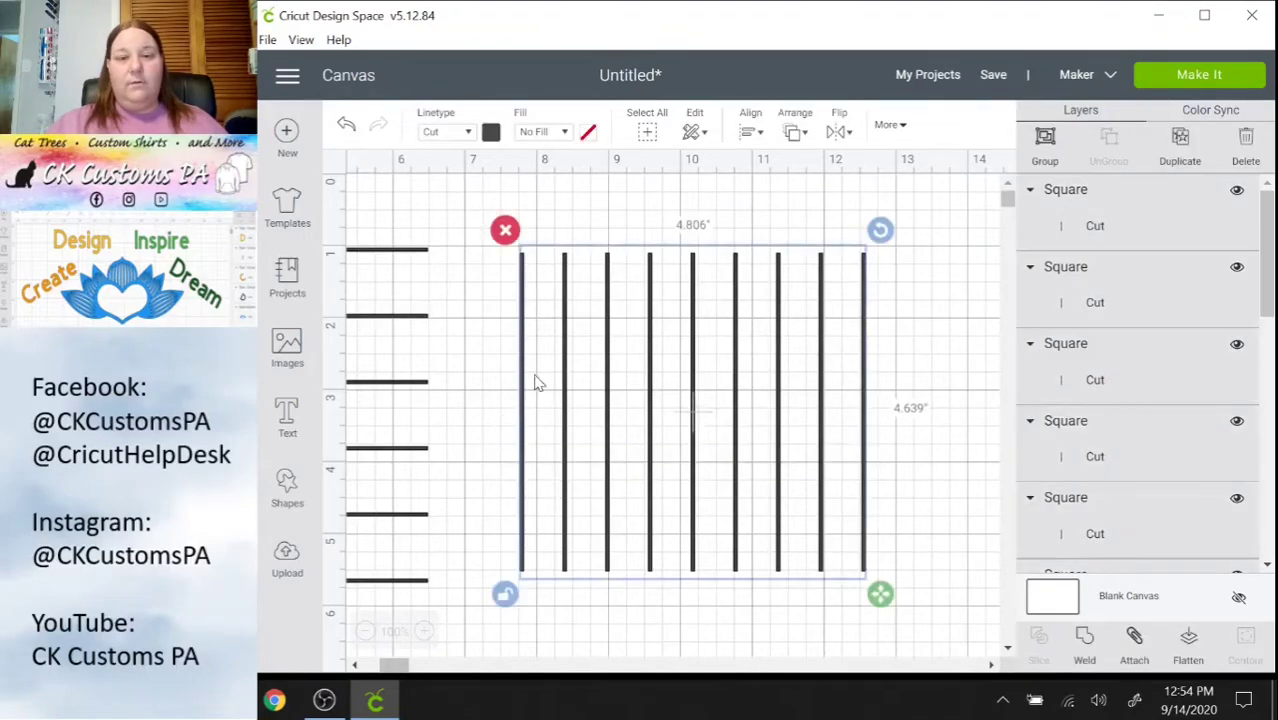
left_click(753, 134)
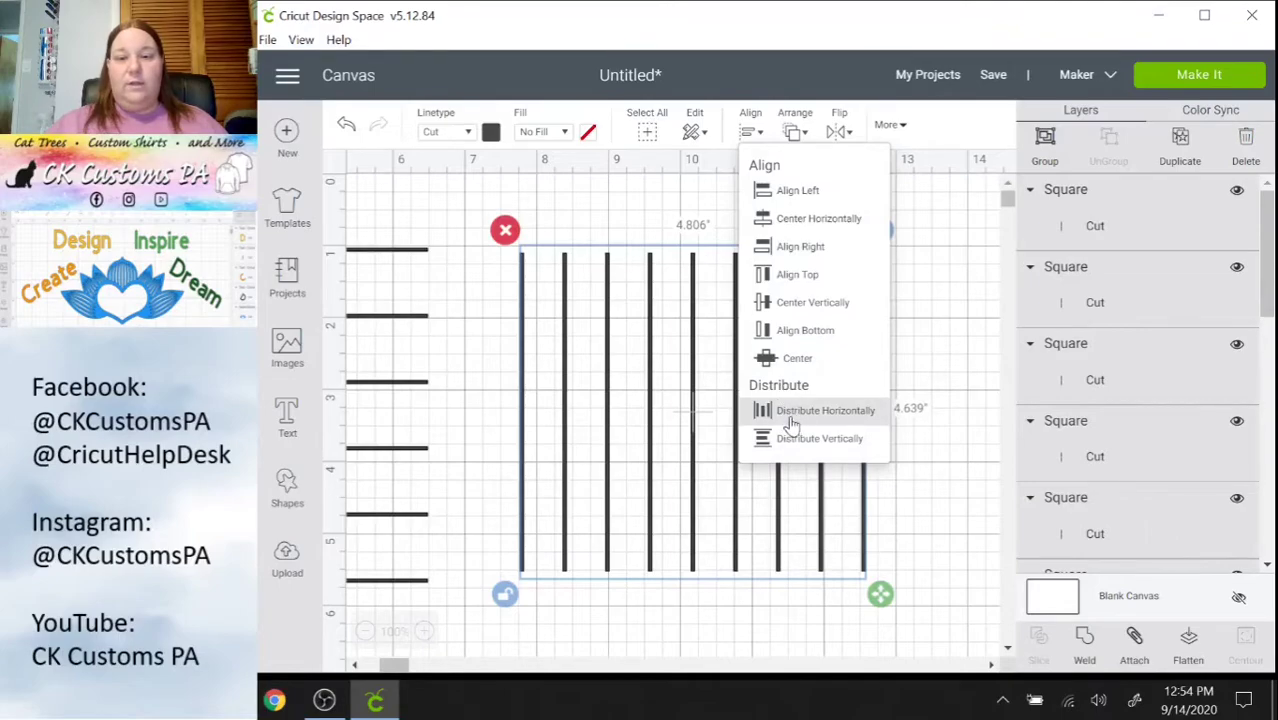
left_click(829, 418)
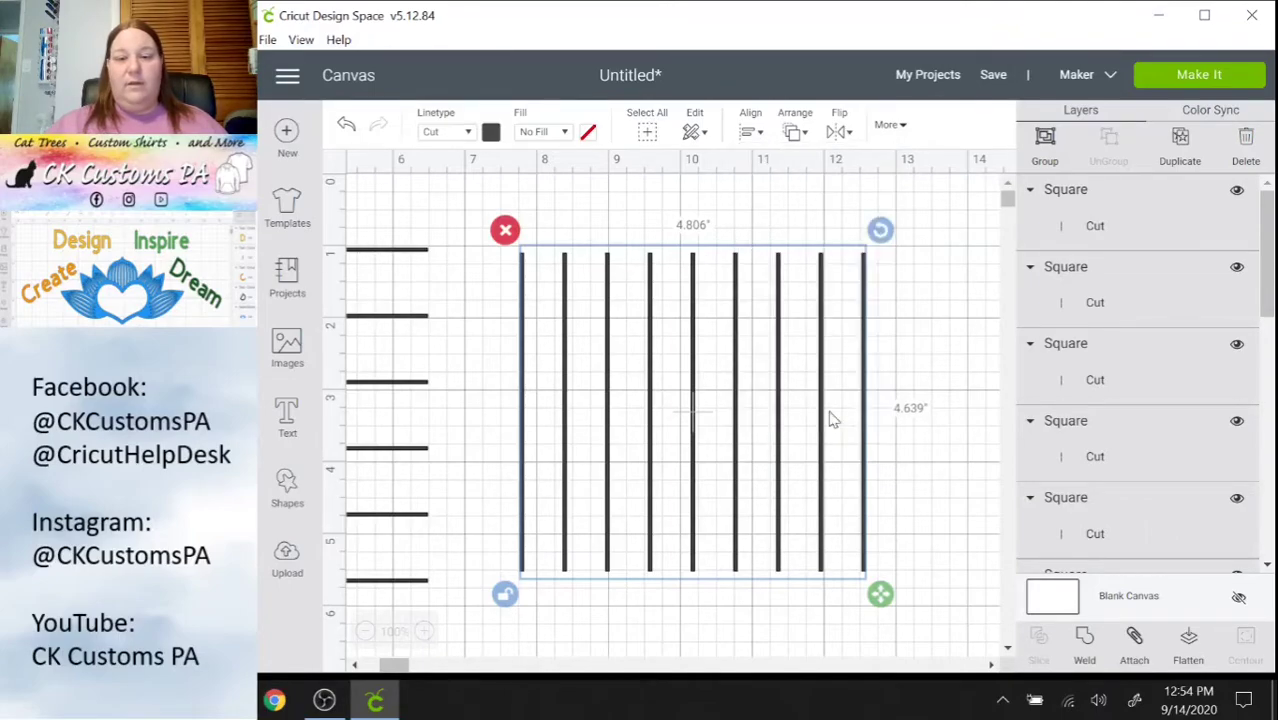
left_click(965, 397)
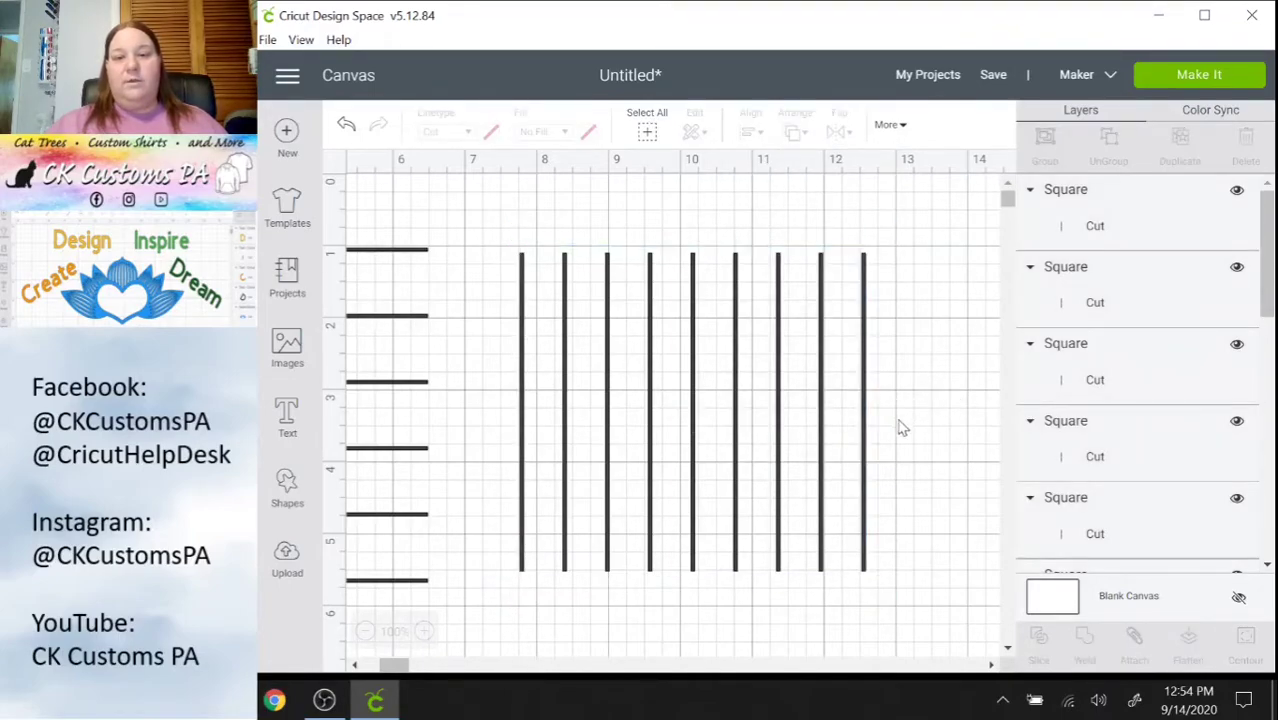
left_click_drag(914, 466, 466, 461)
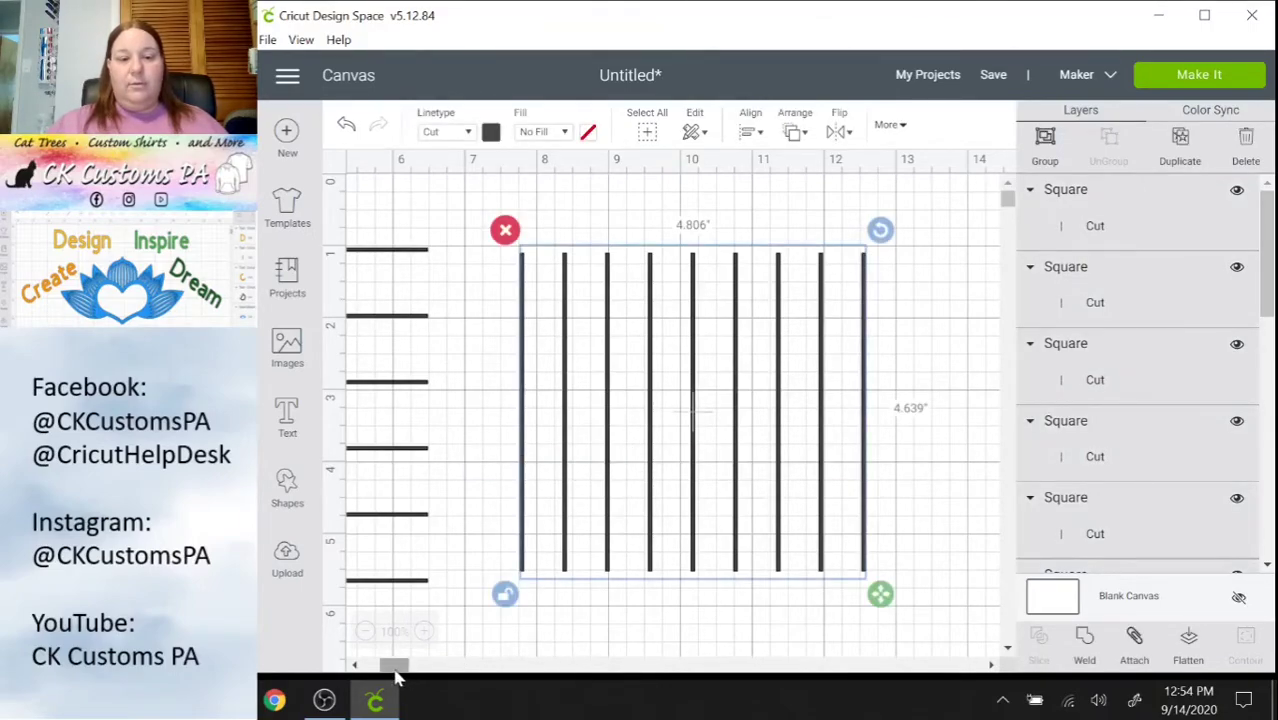
Group the nine vertical lines, try dragging them onto the horizontals, then undo.
left_click(1042, 145)
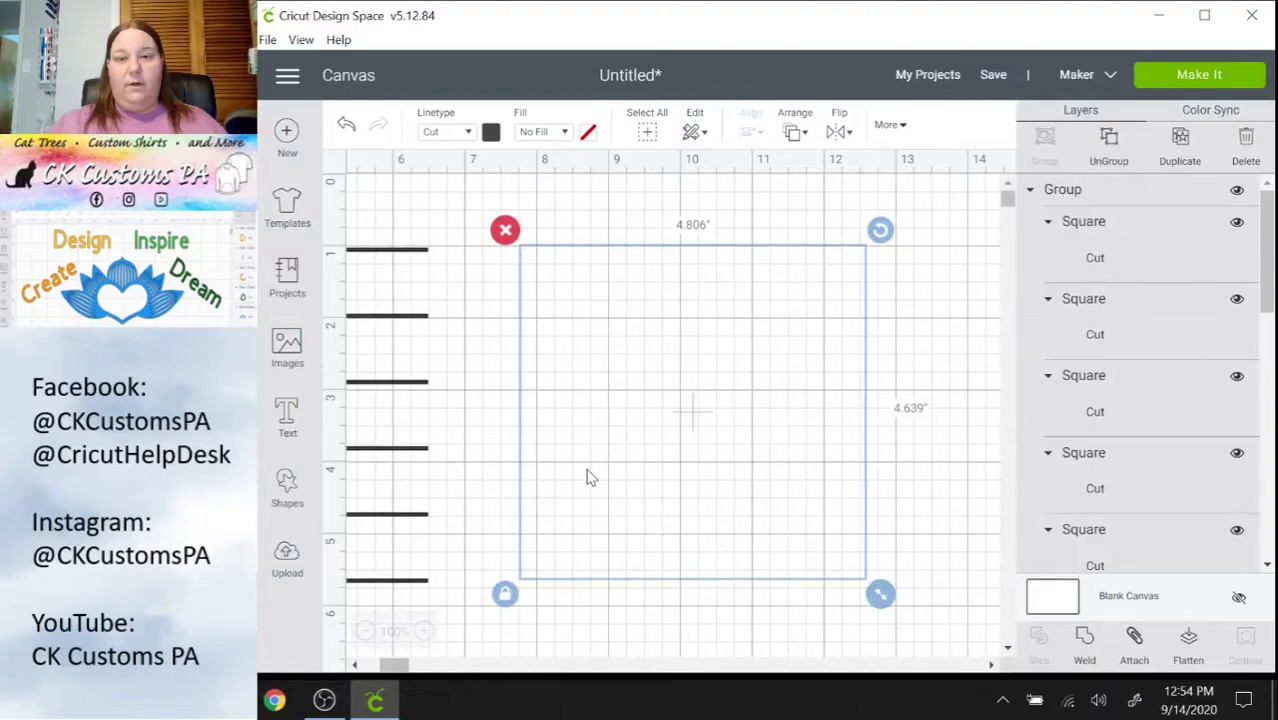
scroll(381, 666, "left", 3)
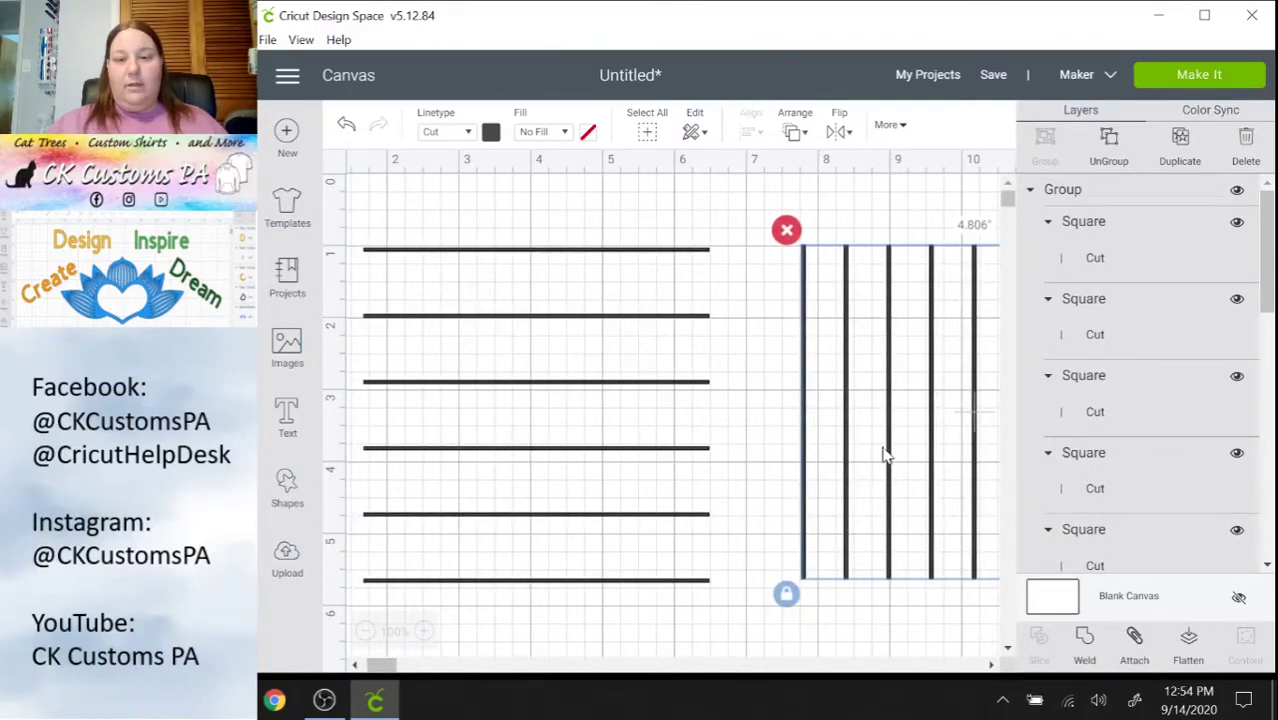
left_click_drag(838, 470, 398, 470)
left_click(429, 614)
scroll(381, 666, "left", 1)
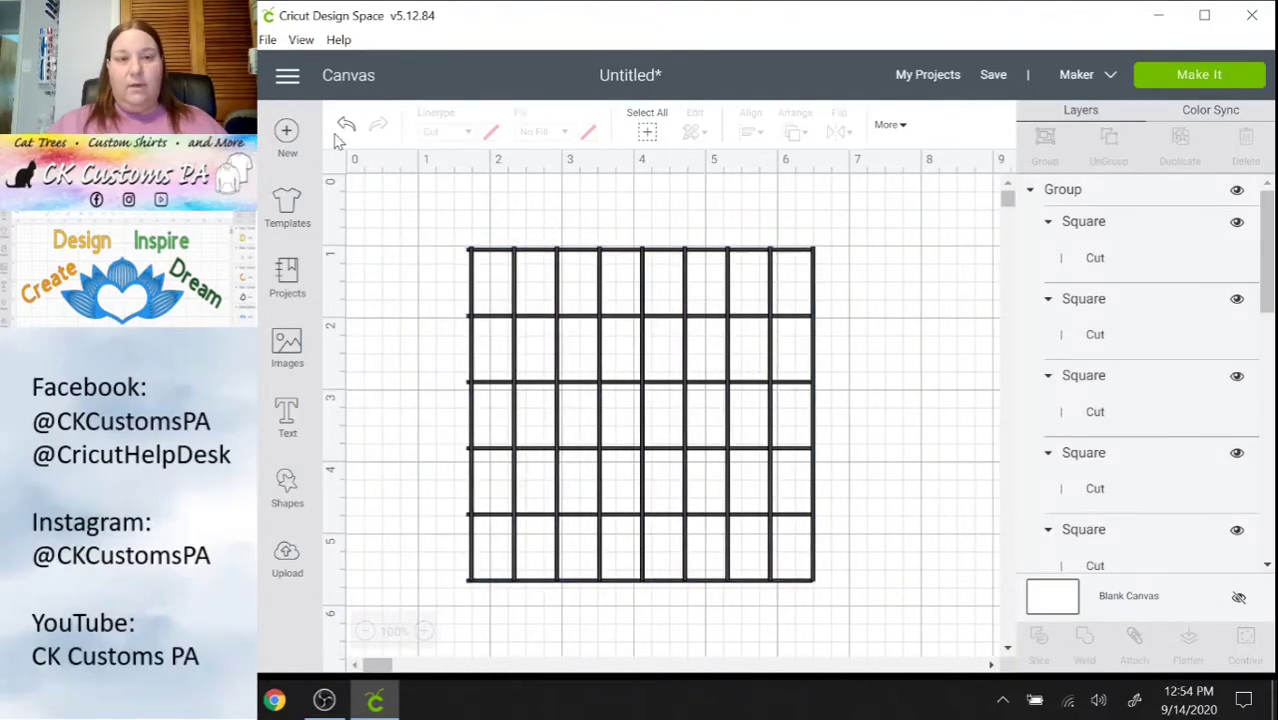
left_click(345, 128)
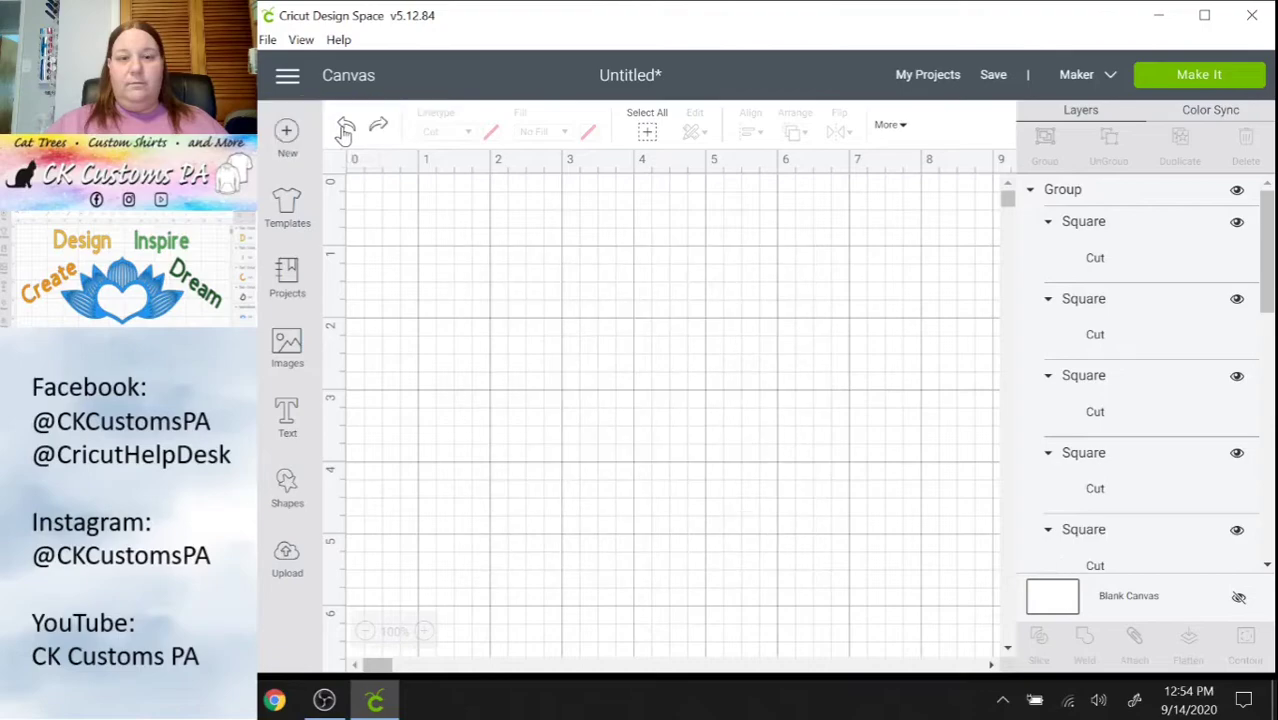
Group the six horizontal lines and lay the vertical group over them.
left_click_drag(448, 212, 600, 624)
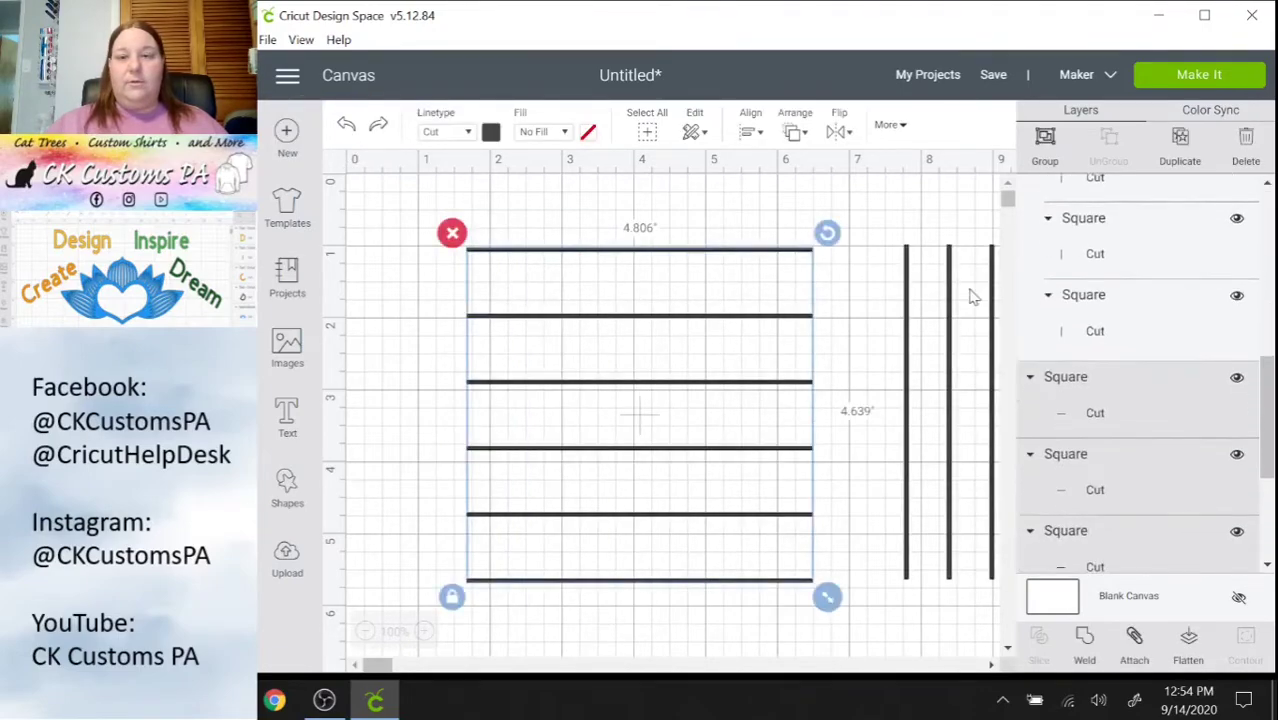
left_click(1044, 160)
left_click(910, 465)
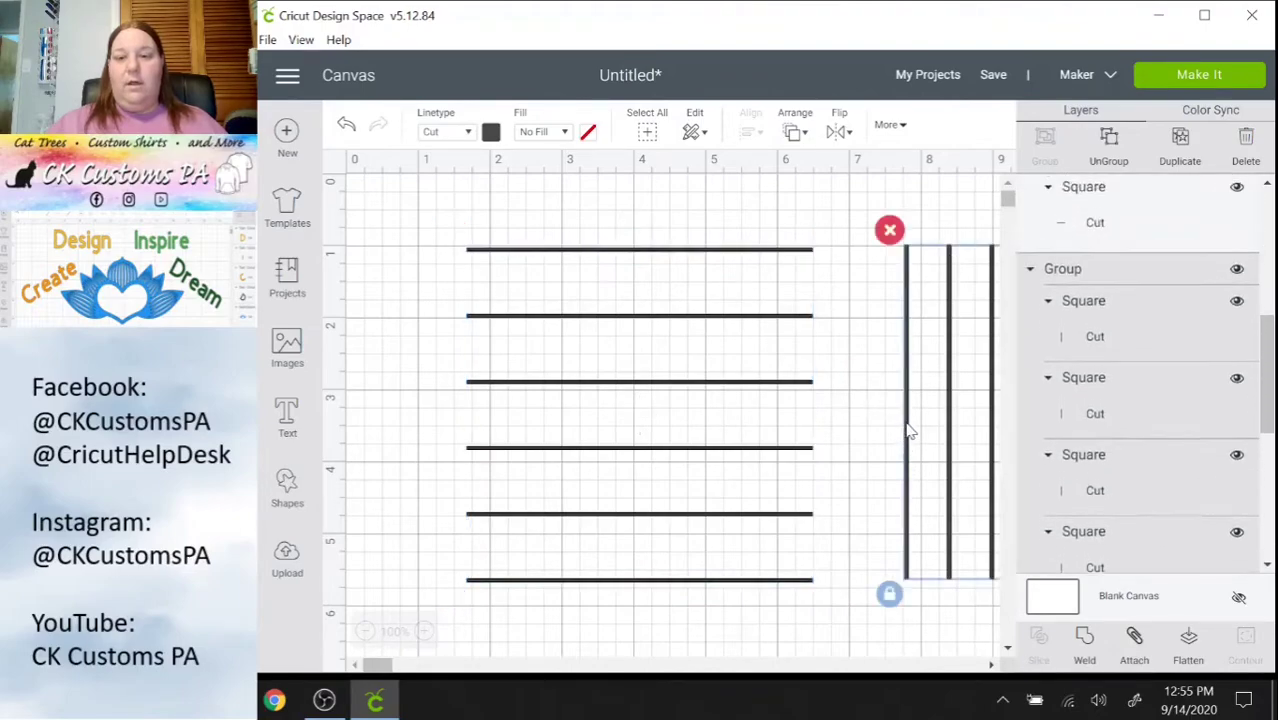
left_click_drag(910, 432, 456, 401)
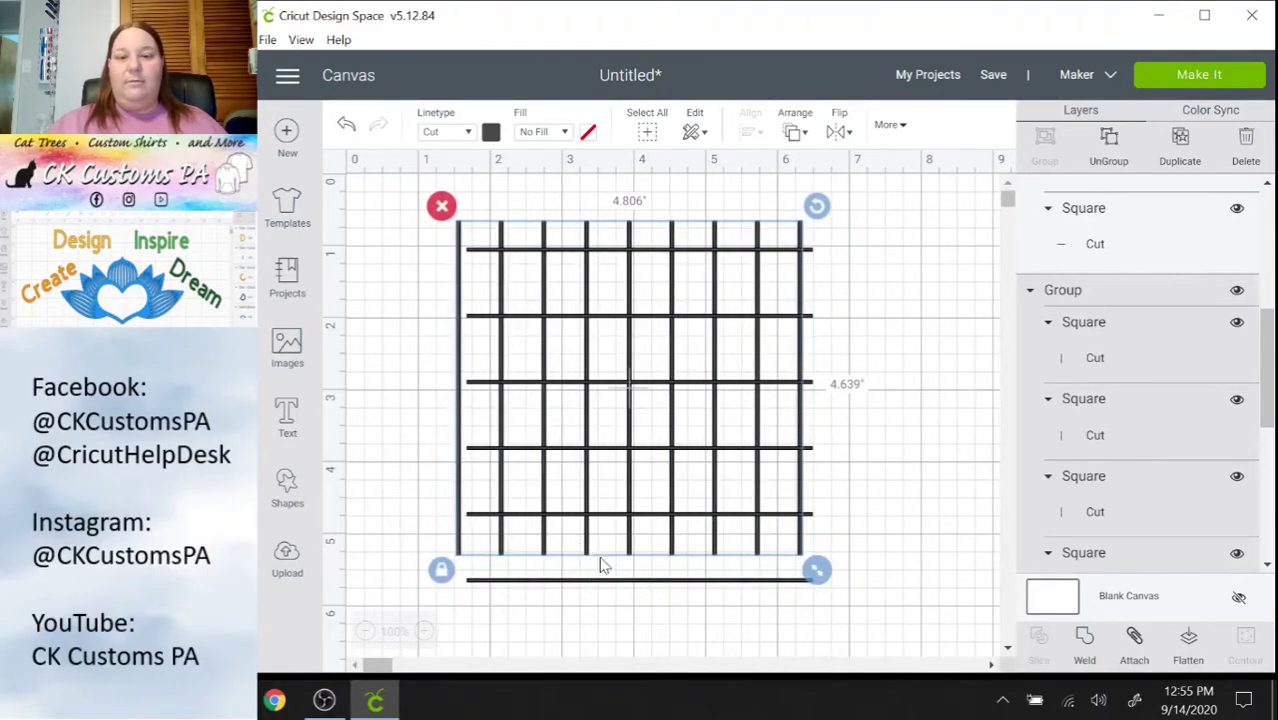
left_click(861, 534)
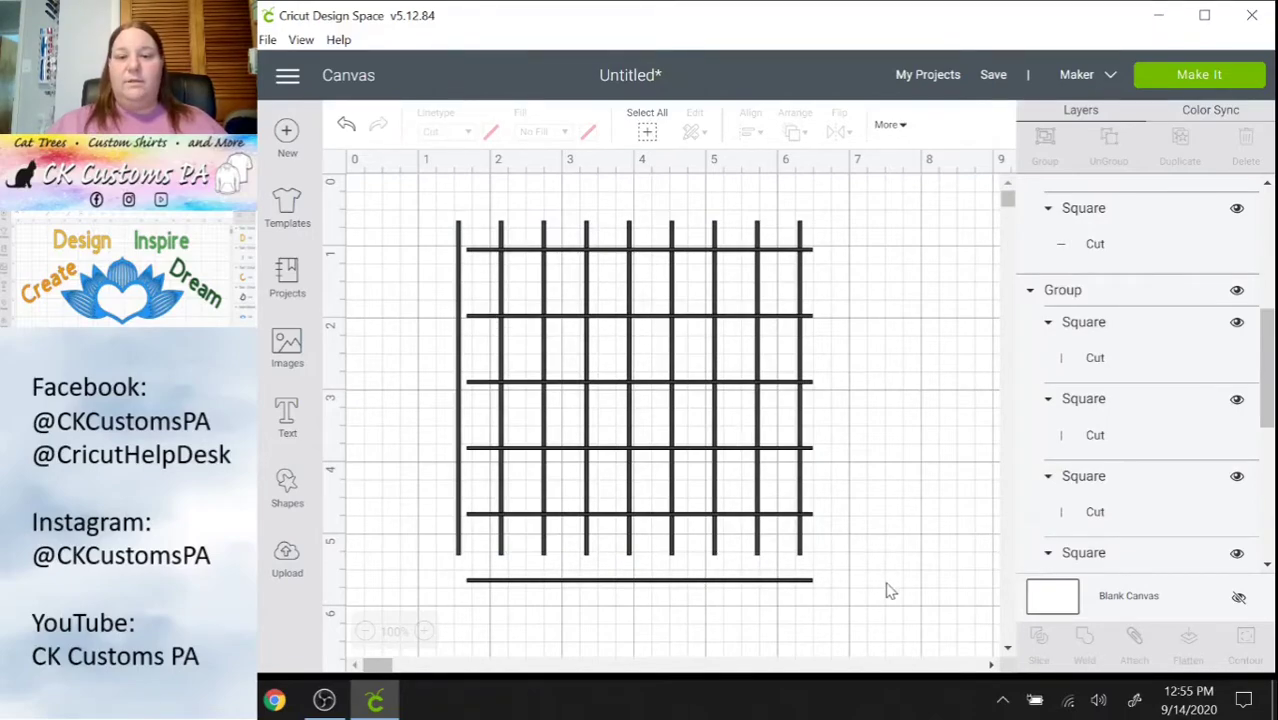
Center-align the vertical and horizontal line groups into an even 4.806" by 4.639" grid.
left_click_drag(887, 590, 519, 397)
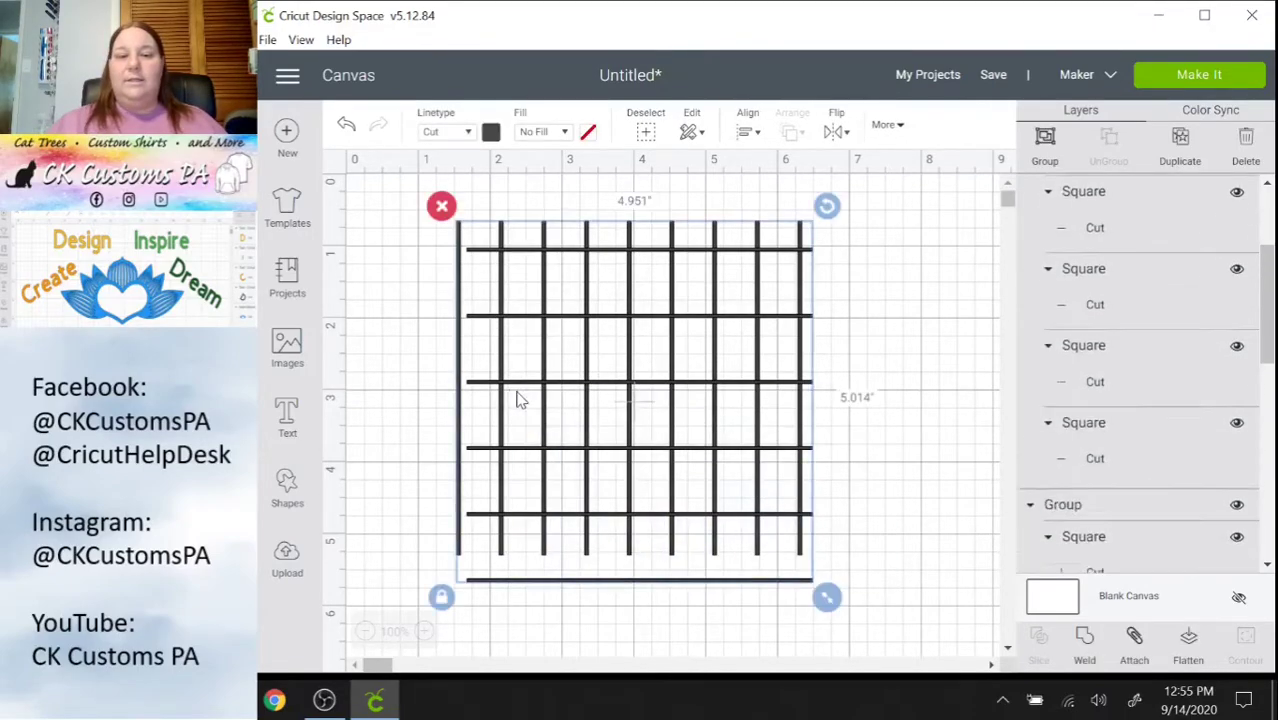
left_click(749, 140)
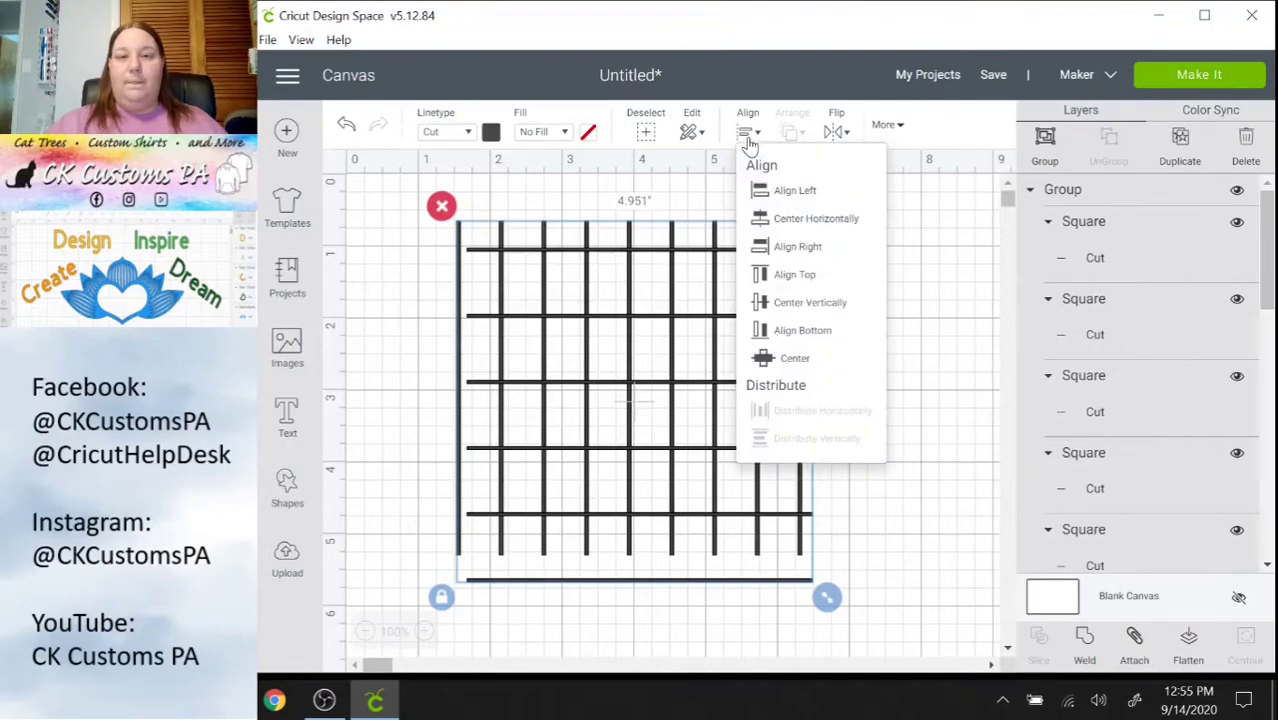
left_click(835, 371)
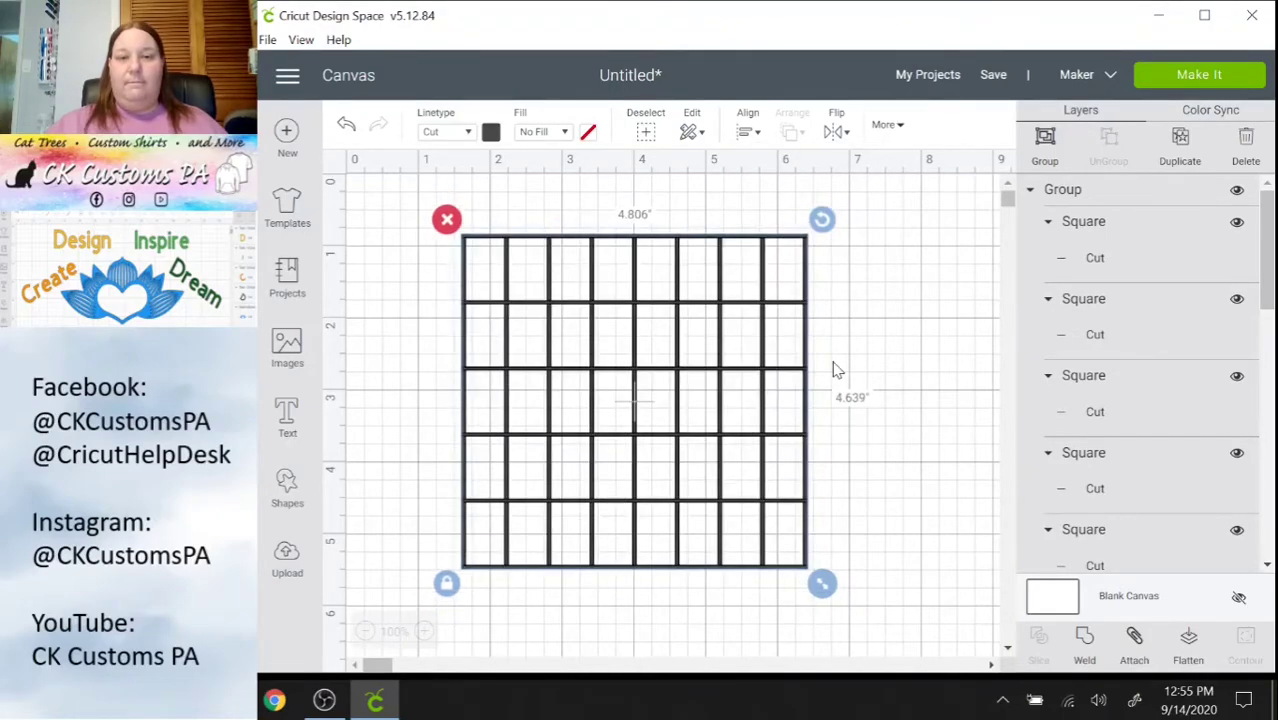
left_click(896, 328)
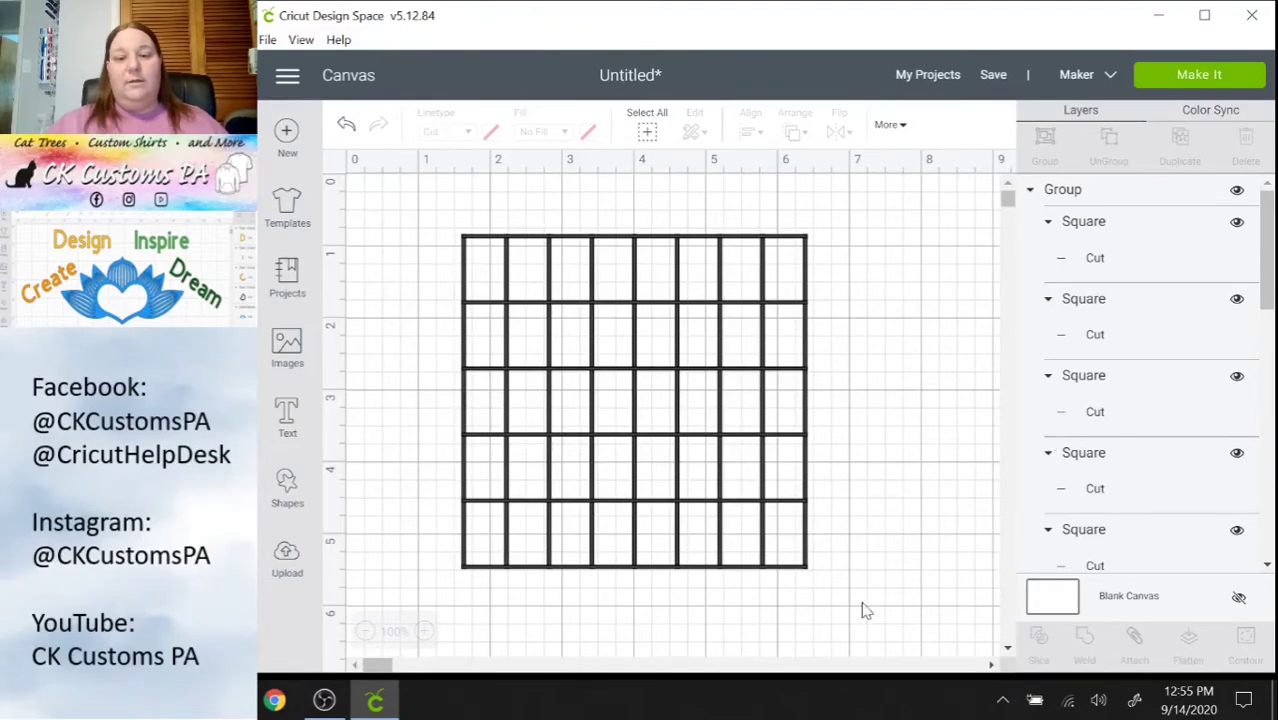
left_click_drag(864, 607, 450, 228)
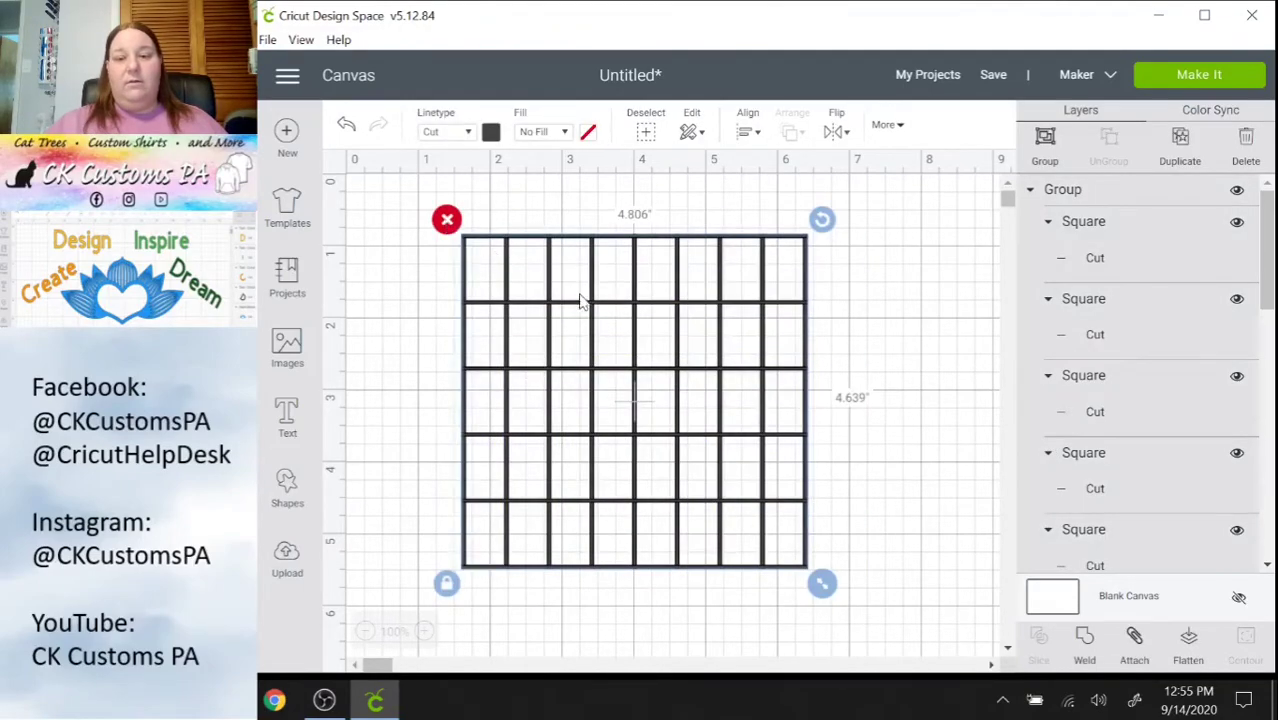
Weld the grid into one layer and send it to Make It on one 12" x 12" mat.
left_click(1086, 643)
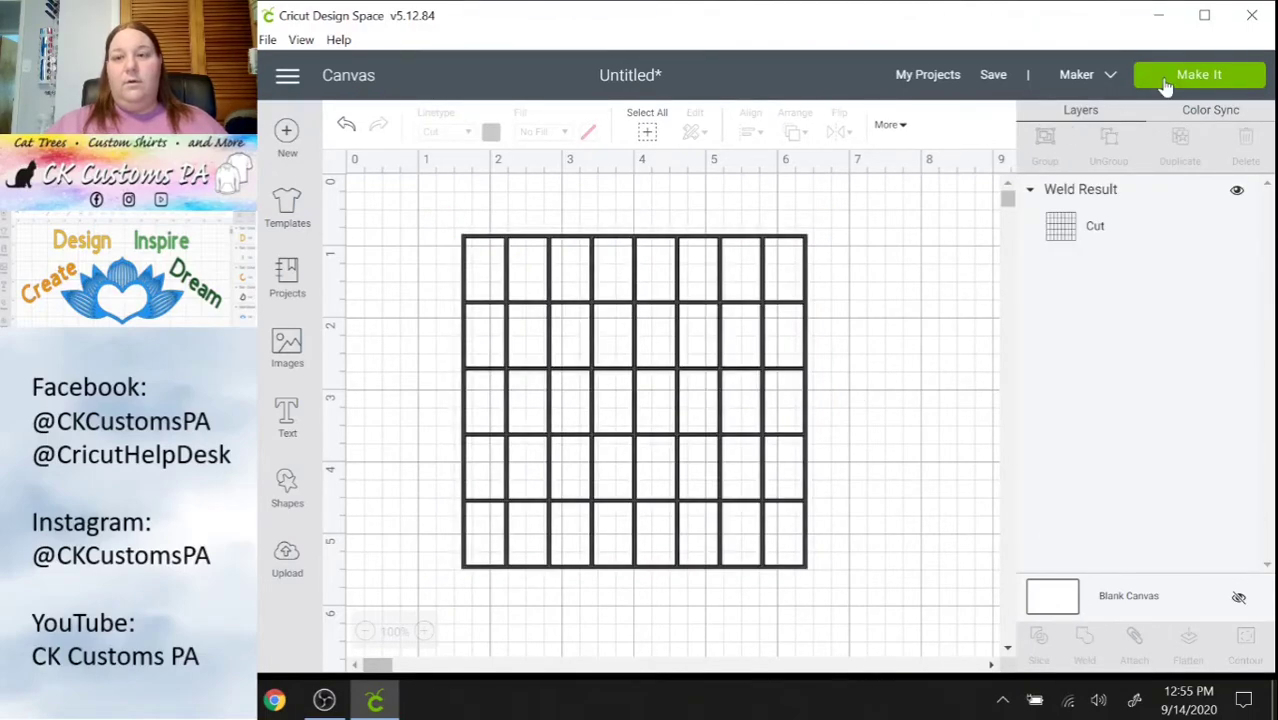
left_click(1181, 86)
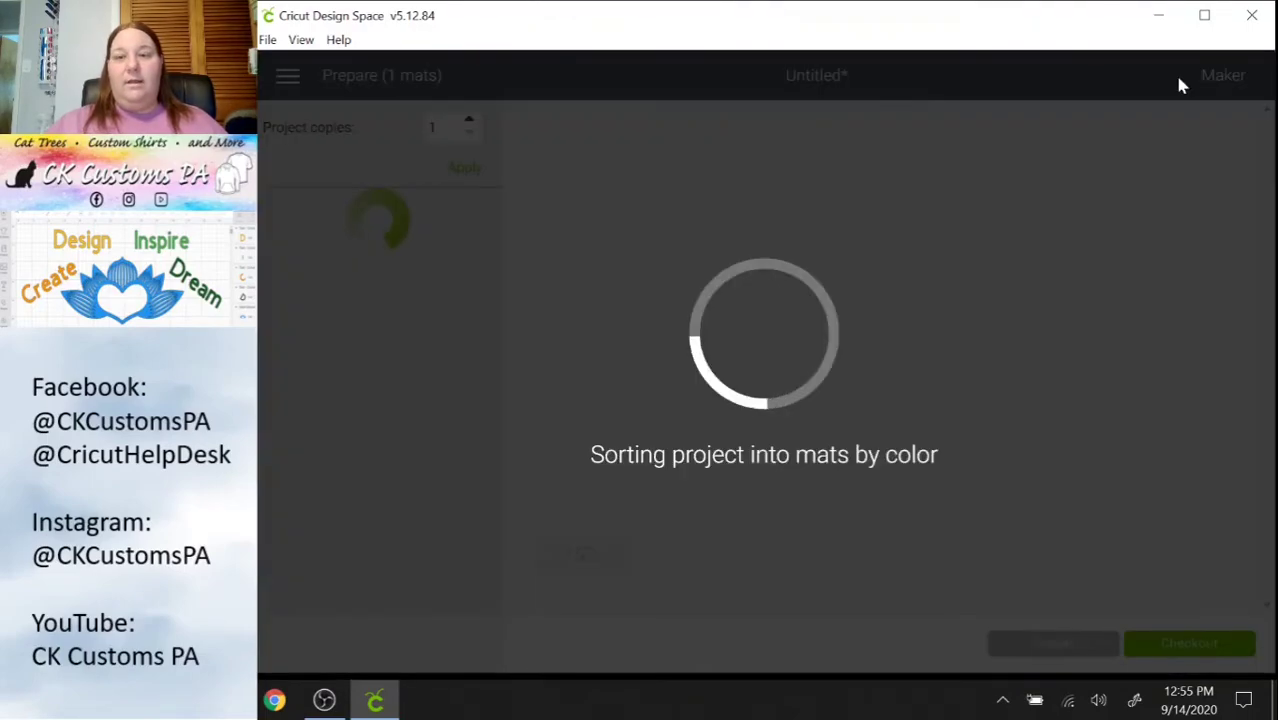